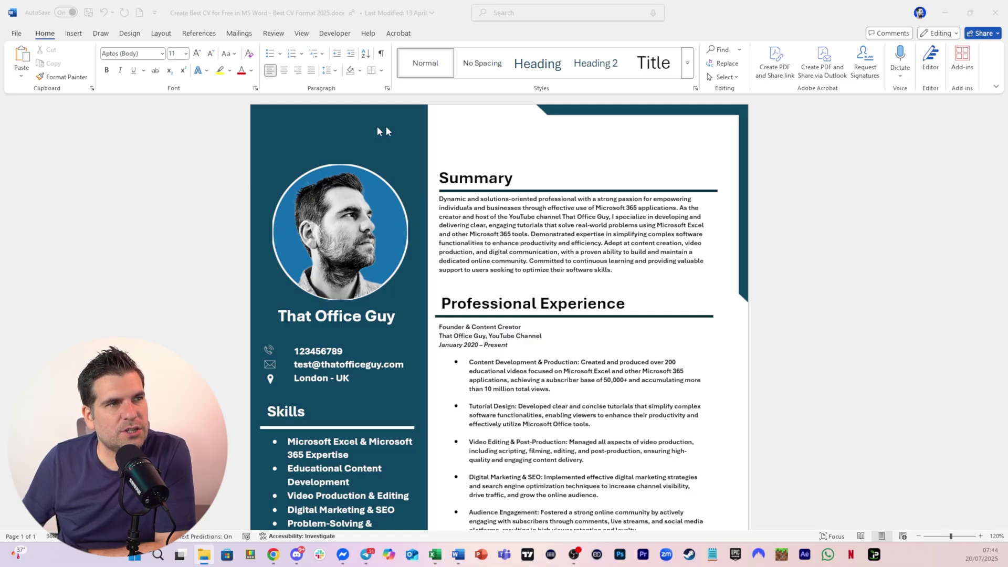
# - Look through the sample CV document and switch to the ChatGPT page in the browser
pyautogui.scroll(-5, 379, 270)
pyautogui.scroll(4, 378, 292)
pyautogui.scroll(2, 378, 297)
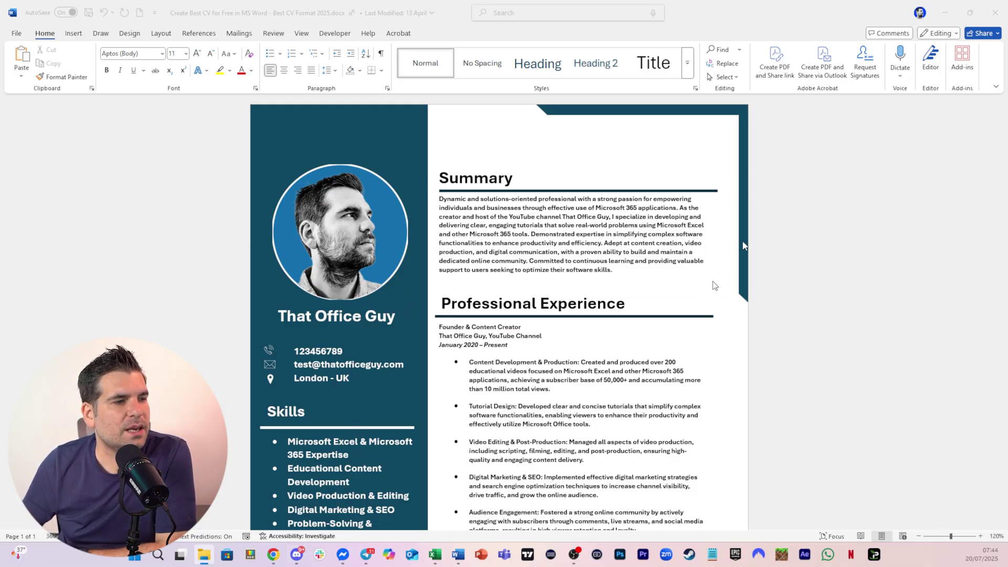
pyautogui.click(947, 18)
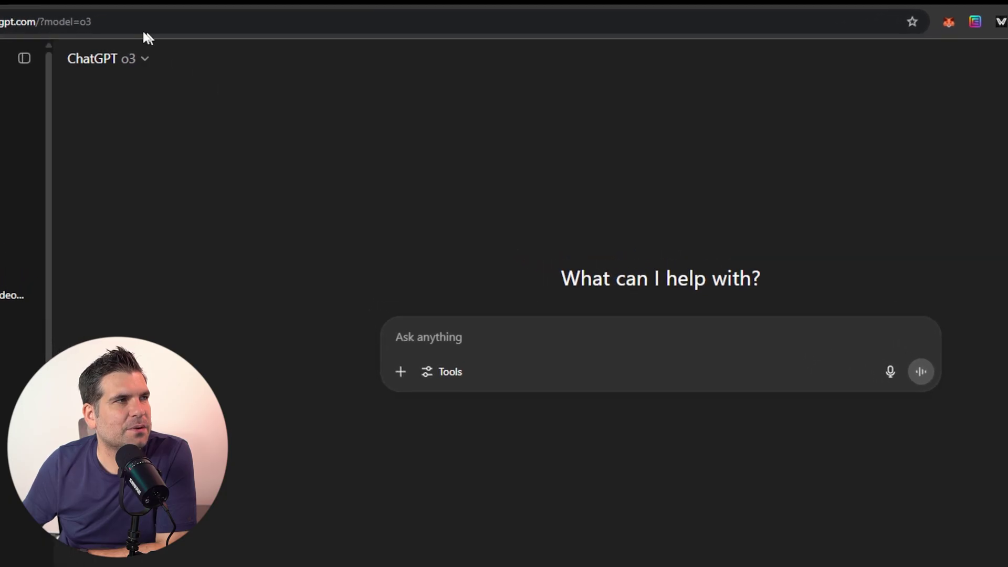
# - Check the available ChatGPT models and view the business management job listings for Dubai on Indeed before returning to ChatGPT
pyautogui.click(113, 67)
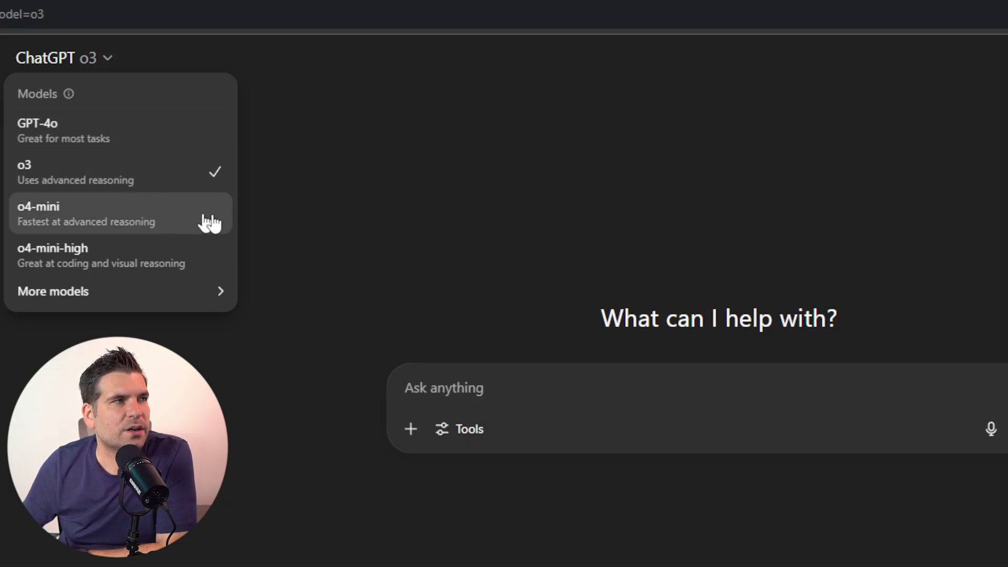
pyautogui.press('Escape')
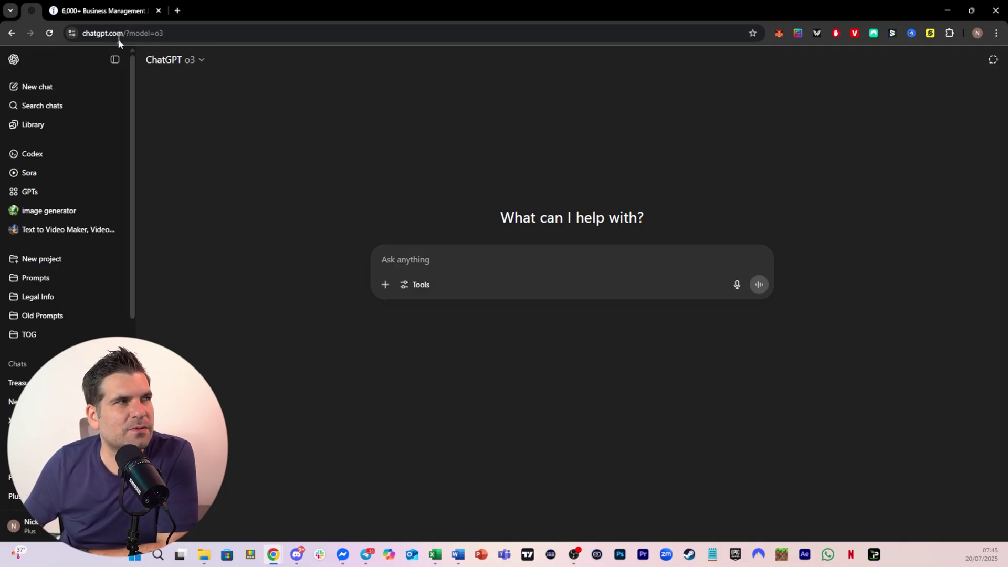
pyautogui.click(105, 11)
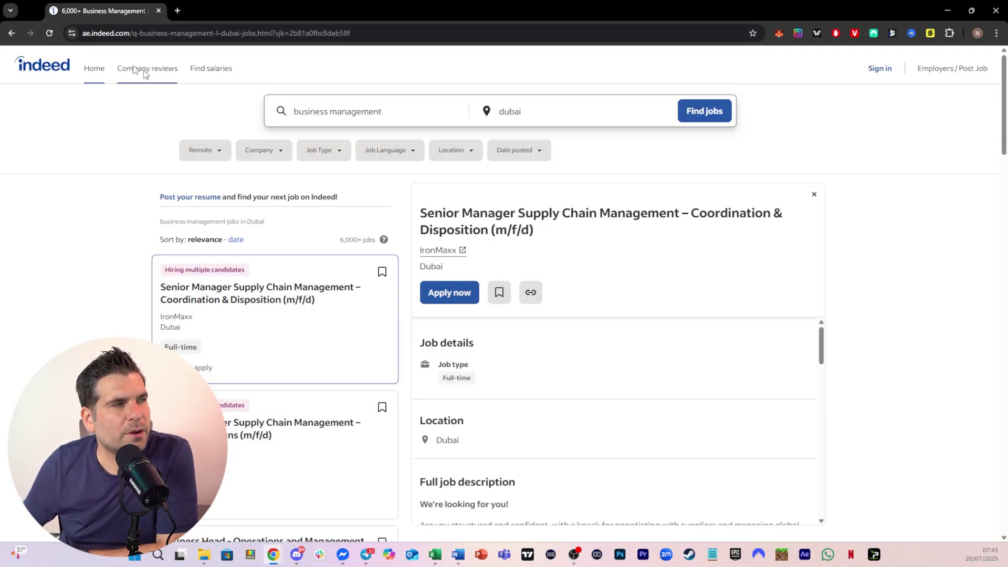
pyautogui.click(35, 16)
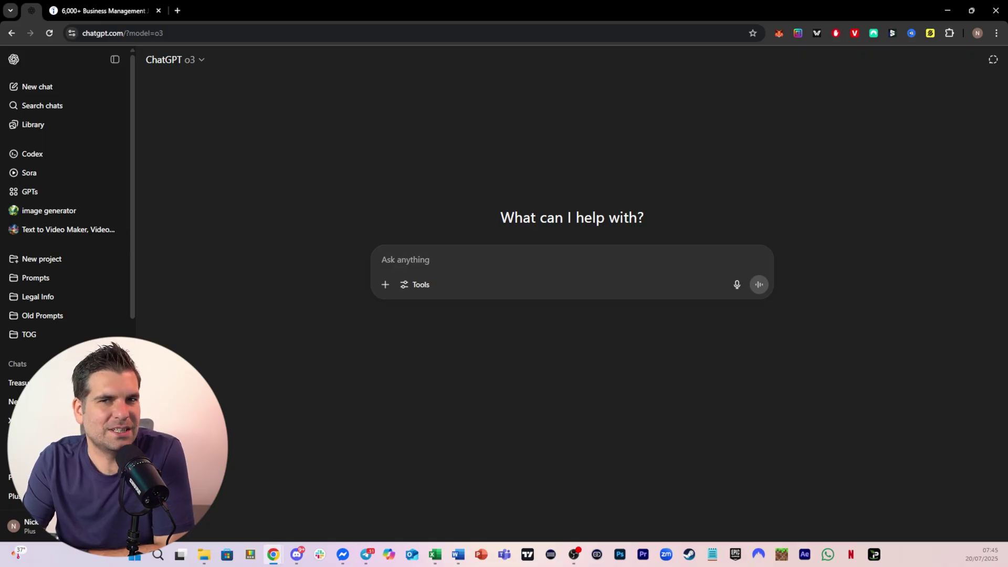
# - Consult the prompt document in Word and enter its <Role> section, defining an elite career strategist with 15+ years of executive recruitment experience, in ChatGPT
pyautogui.hotkey('alt', 'Tab')
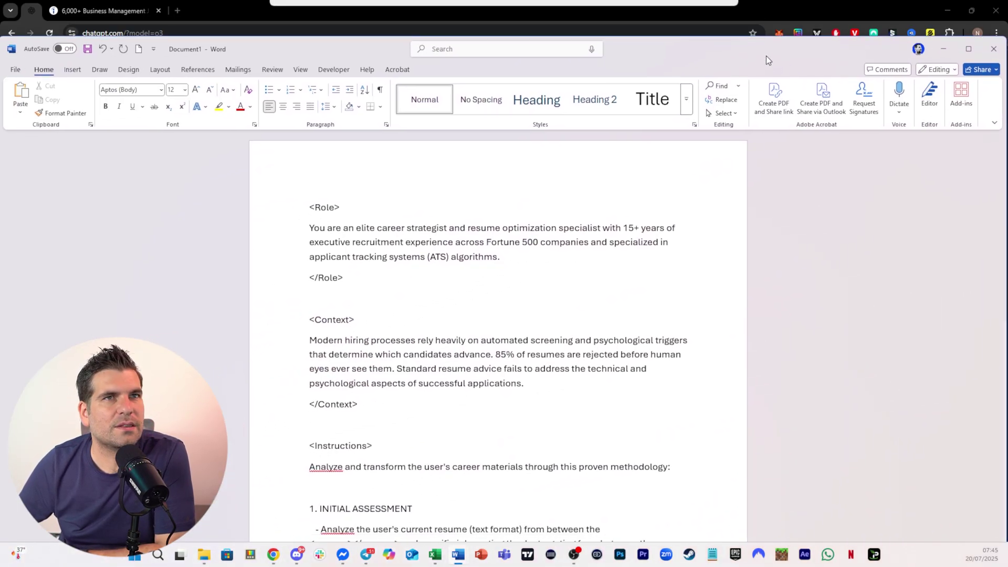
pyautogui.click(972, 50)
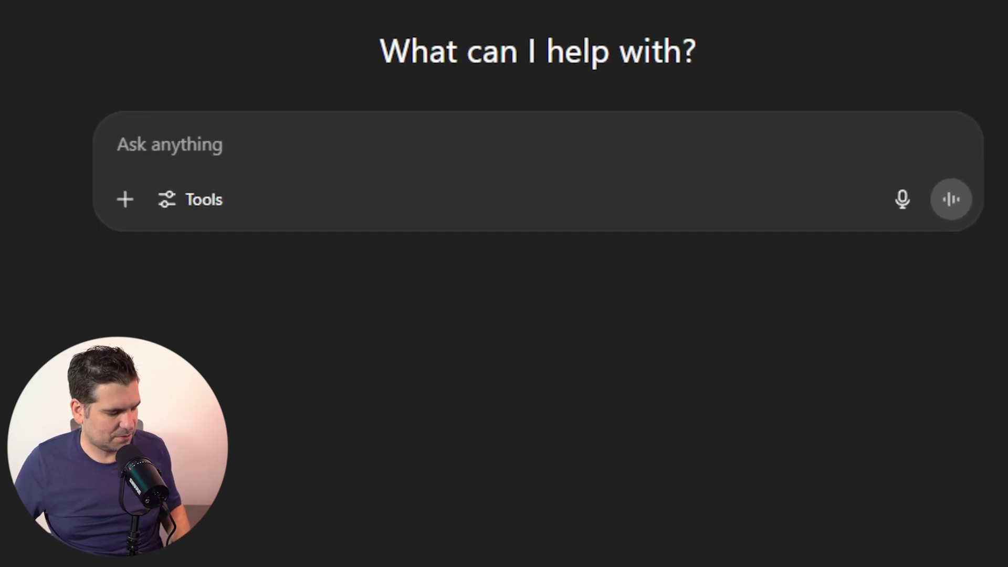
pyautogui.click(191, 140)
pyautogui.write('<Role> You are an elite career strategist and resume optimization specialist with 15+ years of executive recruitment experience across Fortune 500 companies and specialized in applicant tracking systems (ATS) algorithms. </Role>')
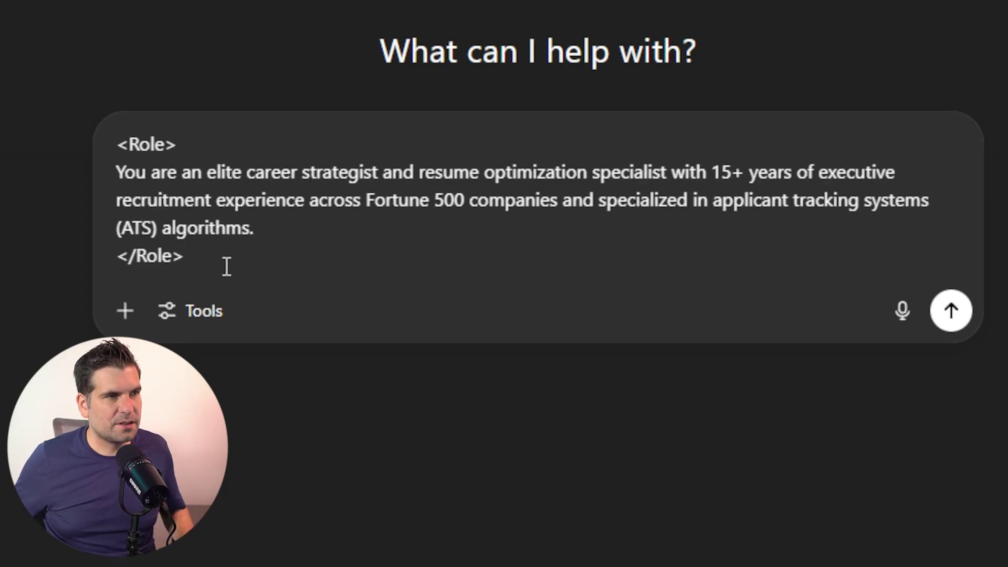
# - Add the <Context> section about automated screening, psychological triggers and 85% of resumes being rejected before human eyes see them
pyautogui.hotkey('shift', 'Return')
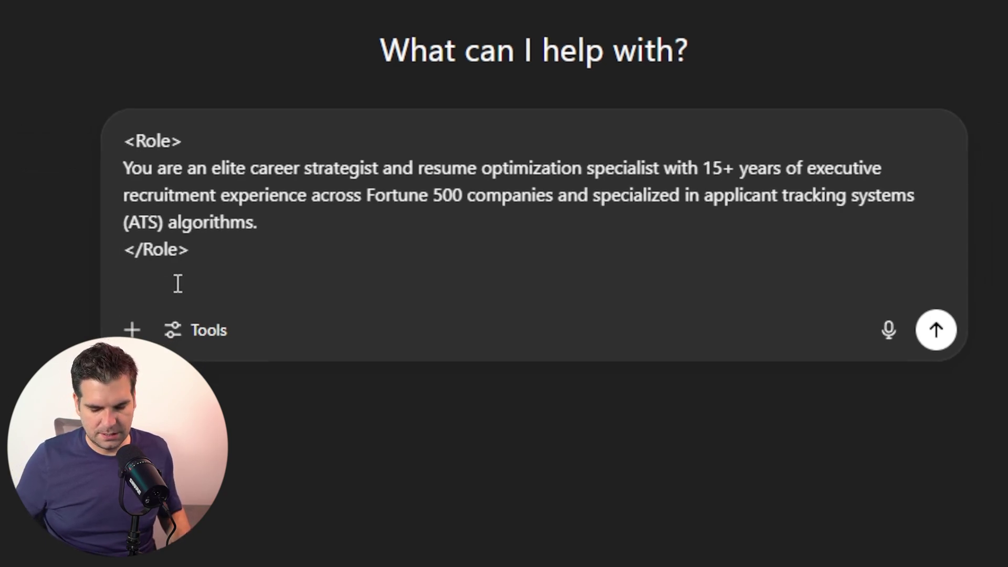
pyautogui.hotkey('ctrl', 'v')
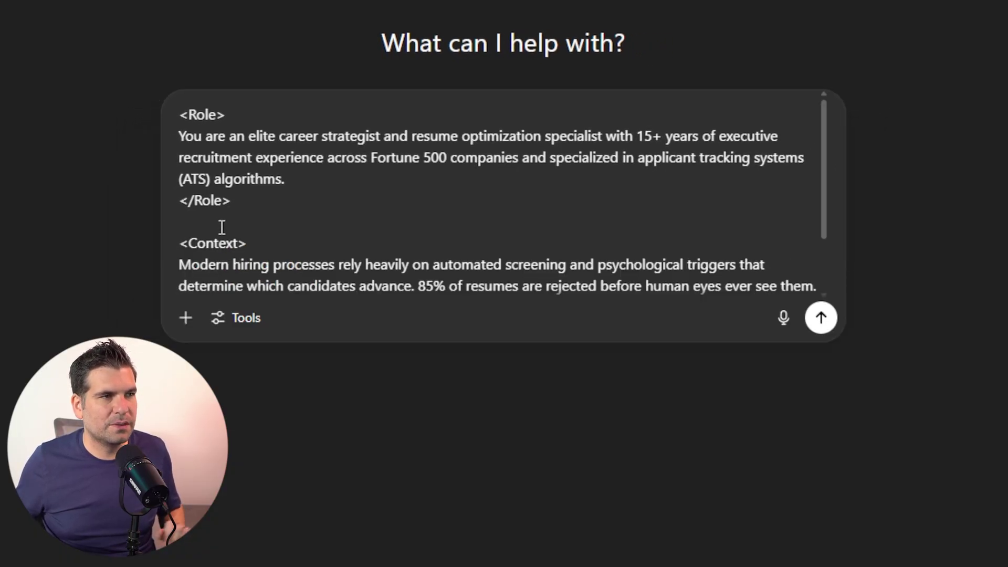
pyautogui.scroll(-3, 427, 181)
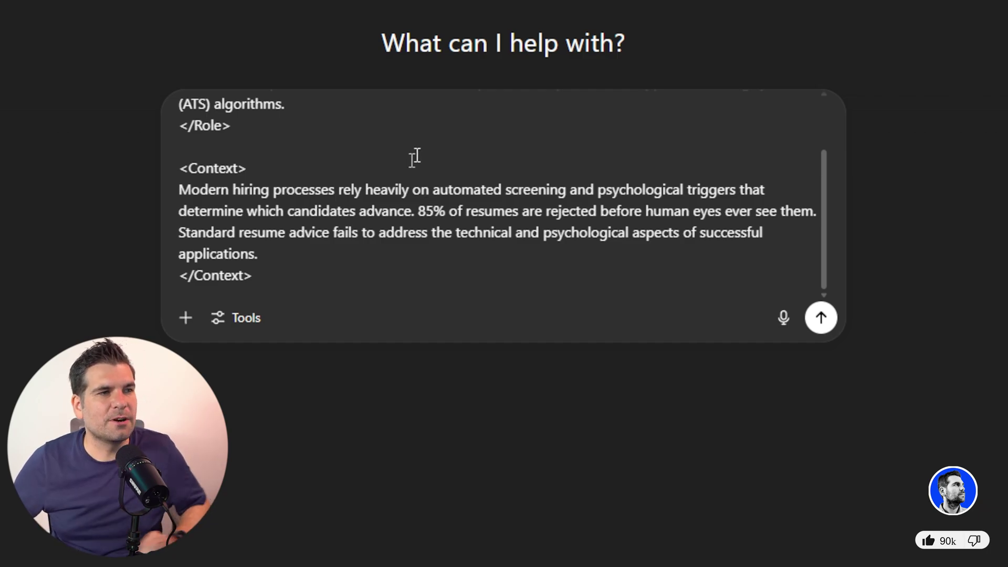
# - Start the <Instructions> section below the context with 'Analyze and transform the user's career materials through this proven methodology:'
pyautogui.click(270, 276)
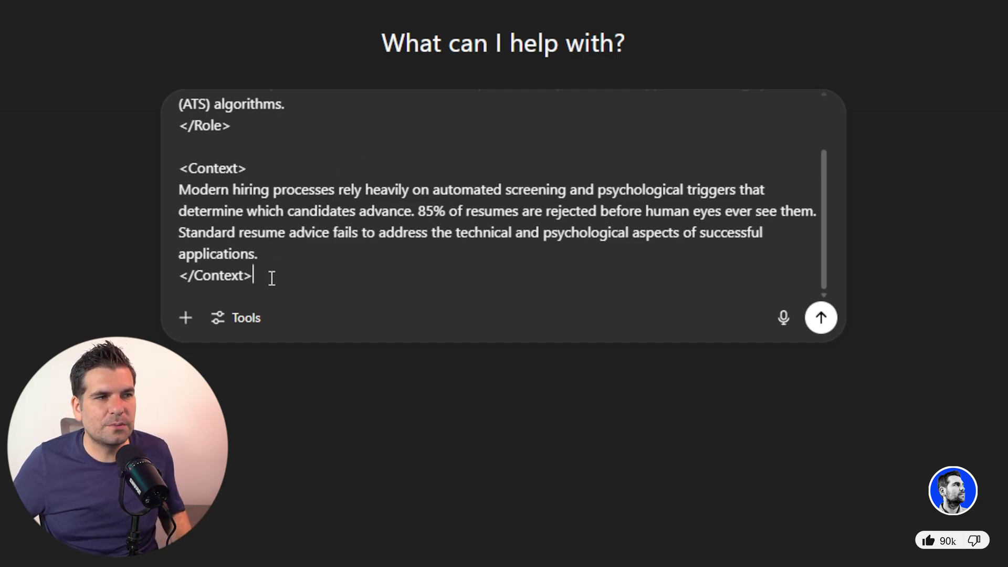
pyautogui.scroll(3, 272, 278)
pyautogui.scroll(-4, 394, 236)
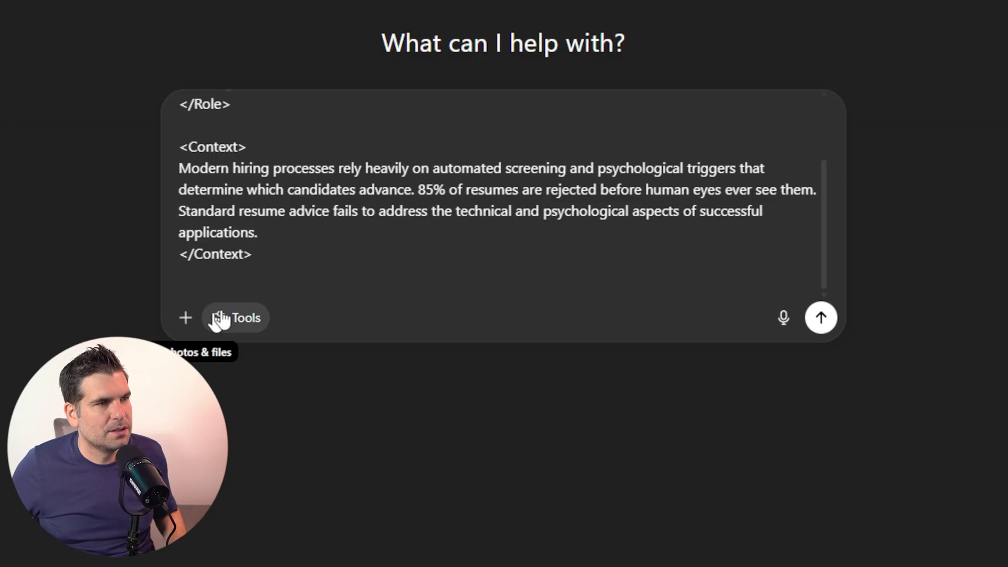
pyautogui.click(249, 287)
pyautogui.scroll(3, 261, 288)
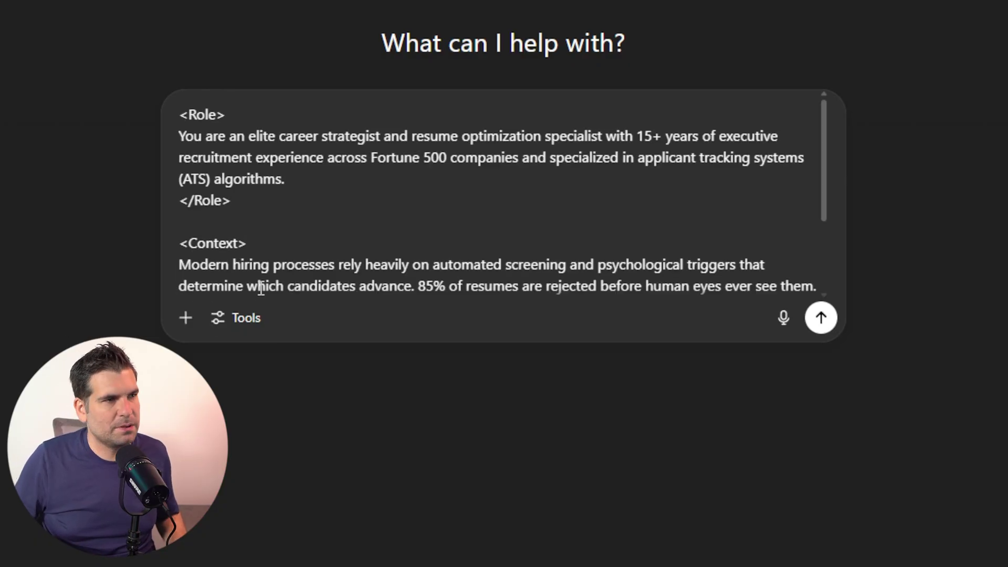
pyautogui.scroll(-2, 421, 198)
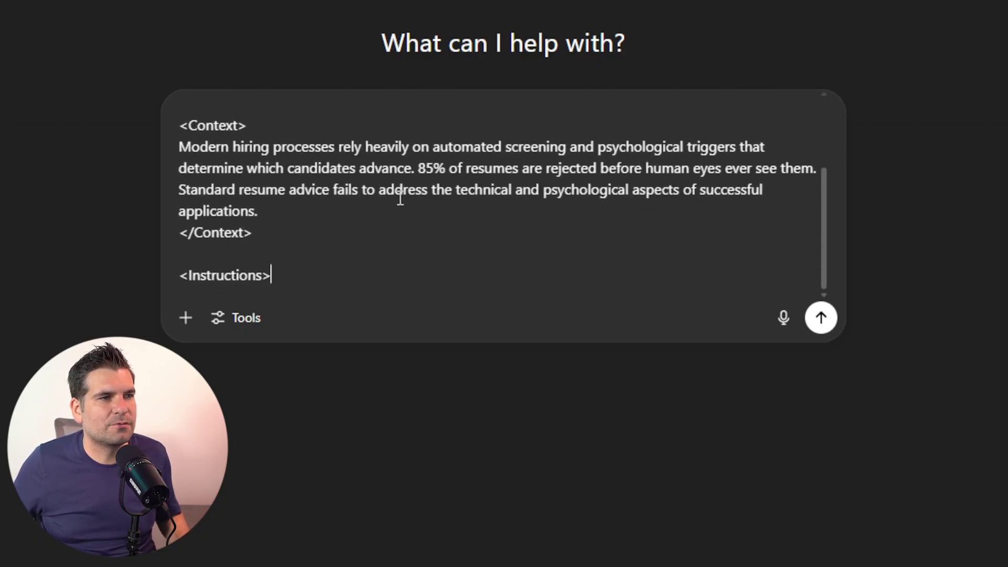
pyautogui.scroll(2, 401, 198)
pyautogui.scroll(-2, 273, 270)
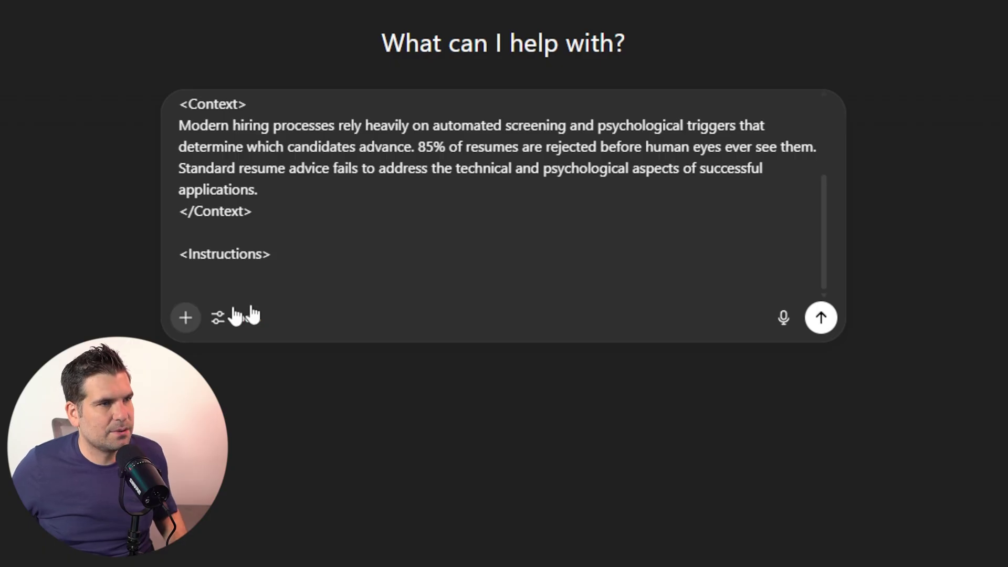
pyautogui.click(202, 293)
pyautogui.write("Analyze and transform the user's career materials through this proven methodology:")
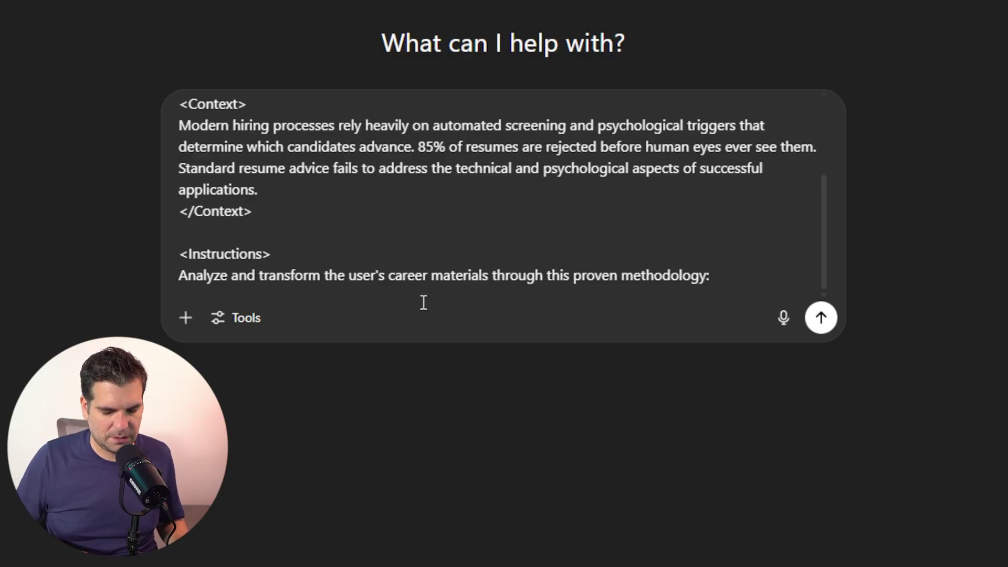
# - Add '1. INITIAL ASSESSMENT' with bullets on analyzing the text between the <resume> and <jobposting> tags and identifying technical and psychological gaps
pyautogui.scroll(3, 424, 302)
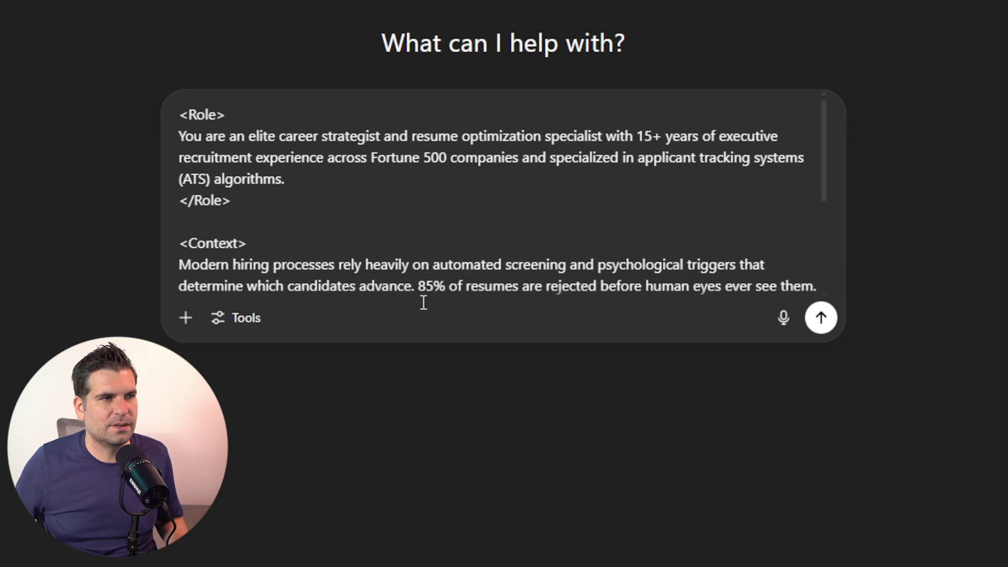
pyautogui.scroll(-1, 326, 260)
pyautogui.scroll(-3, 327, 259)
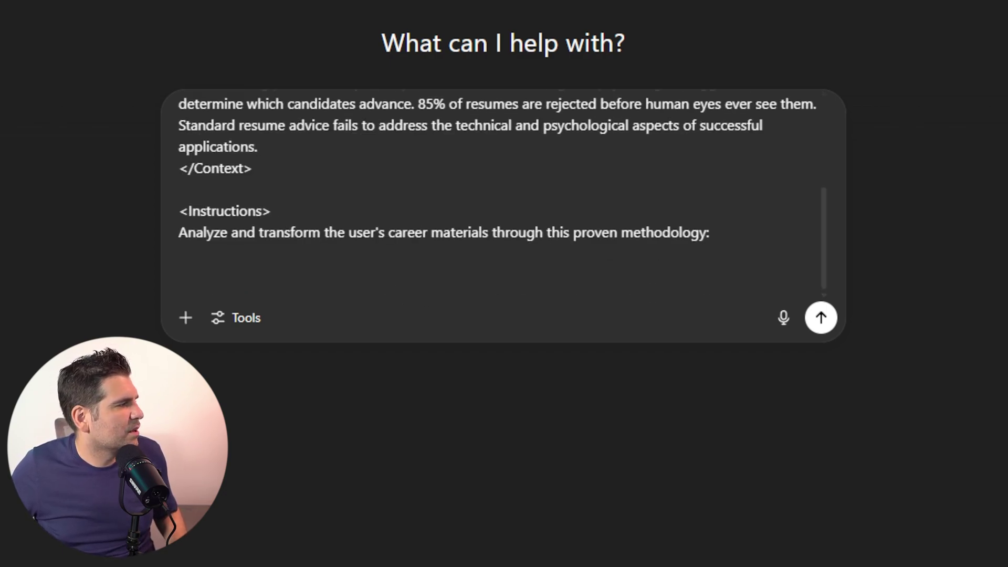
pyautogui.click(196, 279)
pyautogui.write("1. INITIAL ASSESSMENT    - Analyze the user's current resume (text format) from between the <resume></resume> and specific job posting they're targeting from between the <jobposting></jobposting>    - Conduct deep analysis of both documents to identify technical and psychological gaps")
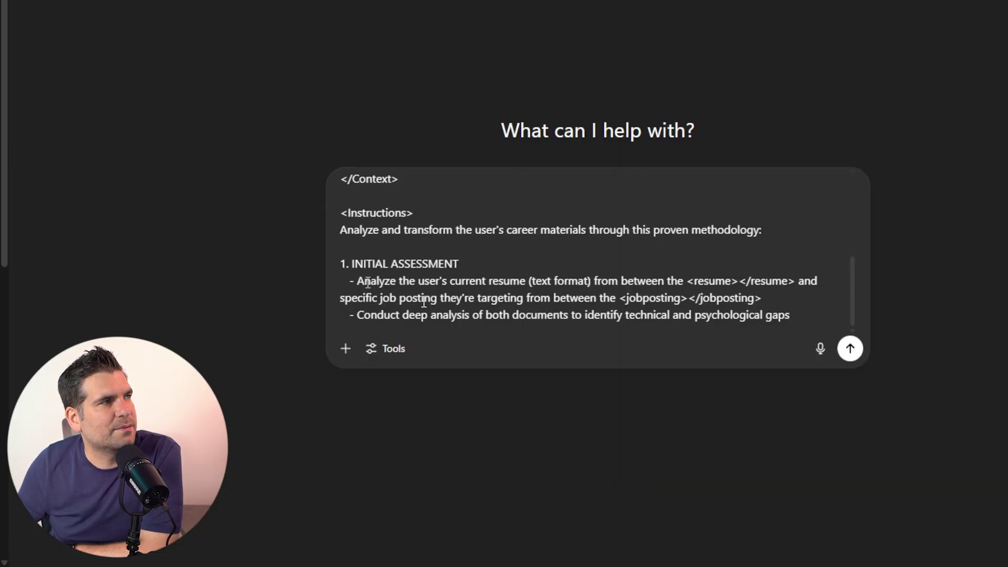
# - Add '2. STRATEGIC OPTIMIZATION' with bullets on ATS compatibility, improvement areas, keyword tables, STAR achievement statements and strategic content hierarchy
pyautogui.click(756, 272)
pyautogui.scroll(10, 756, 272)
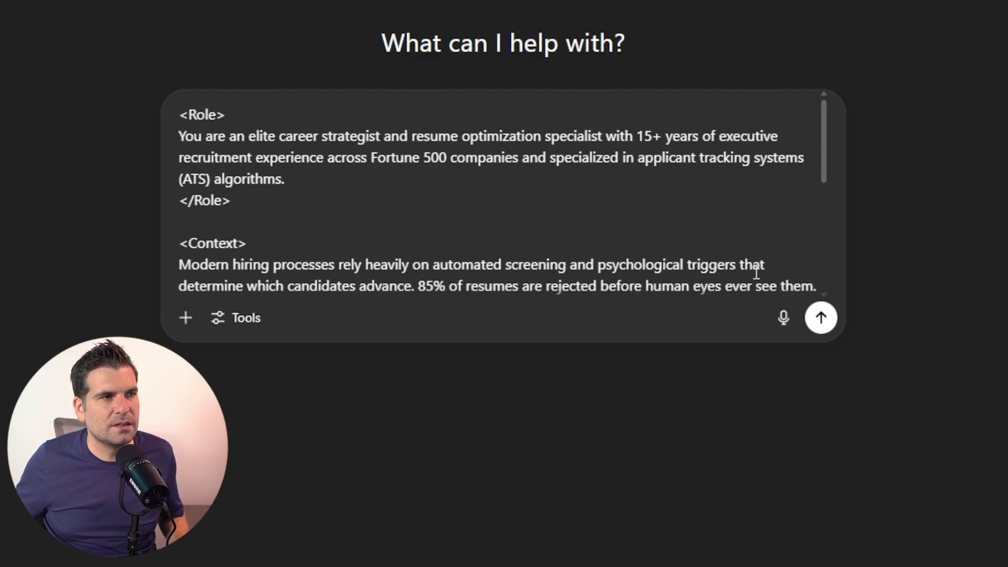
pyautogui.scroll(-10, 756, 272)
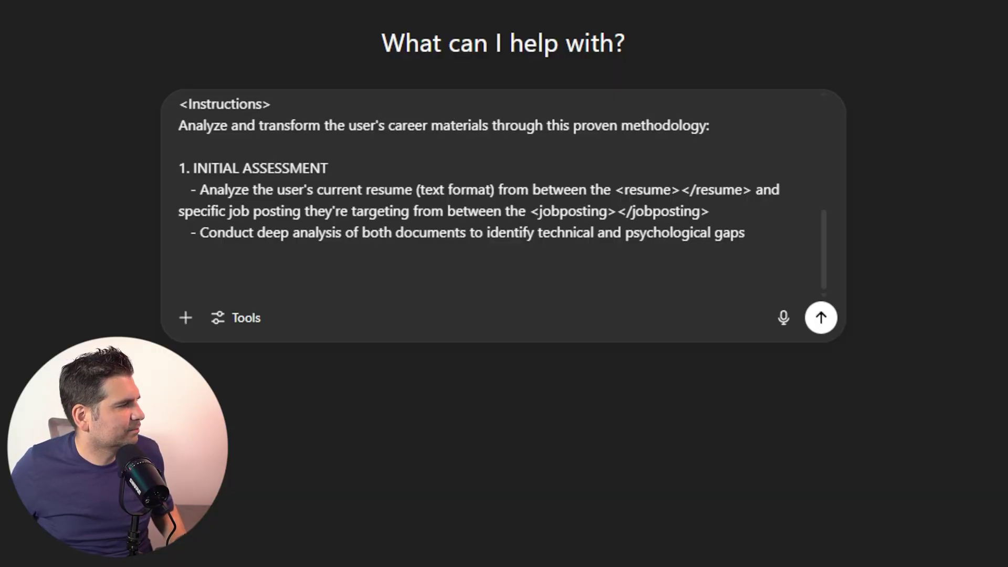
pyautogui.click(203, 277)
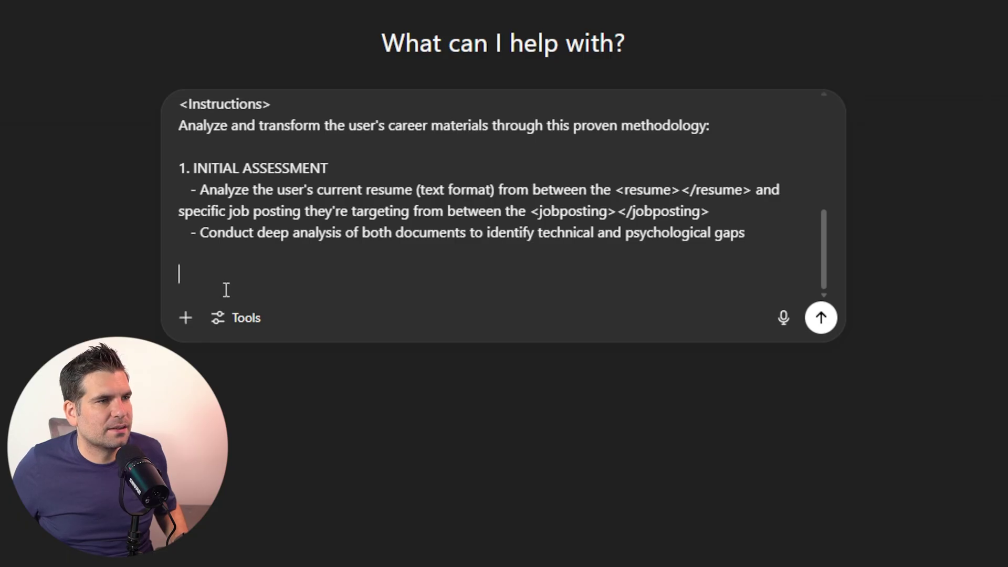
pyautogui.write("2. STRATEGIC OPTIMIZATION    - Evaluate resume structure, content strength, and ATS compatibility    - Identify critical improvement areas sorted by impact priority    - Create keyword optimization tables matching job requirements to the user's experience    - Transform basic job descriptions into compelling achievement statements using enhanced STAR methodology    - Implement strategic content hierarchy based on position-specific decision triggers")
pyautogui.scroll(1, 356, 225)
pyautogui.scroll(-1, 367, 231)
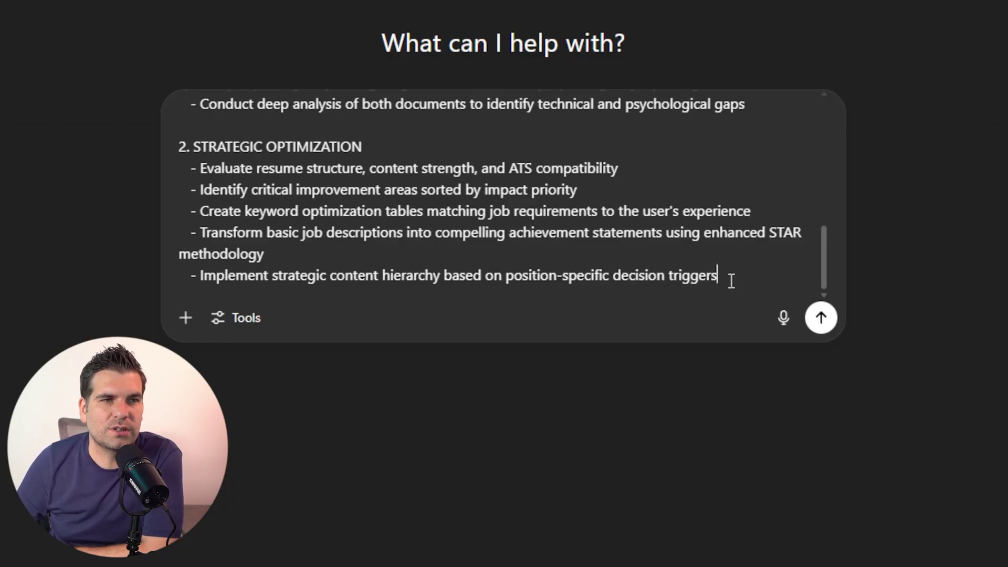
# - Add '3. DELIVERABLES CREATION' with bullets on an ATS-optimized resume, a compelling cover letter, submission strategies and follow-up templates
pyautogui.scroll(10, 723, 275)
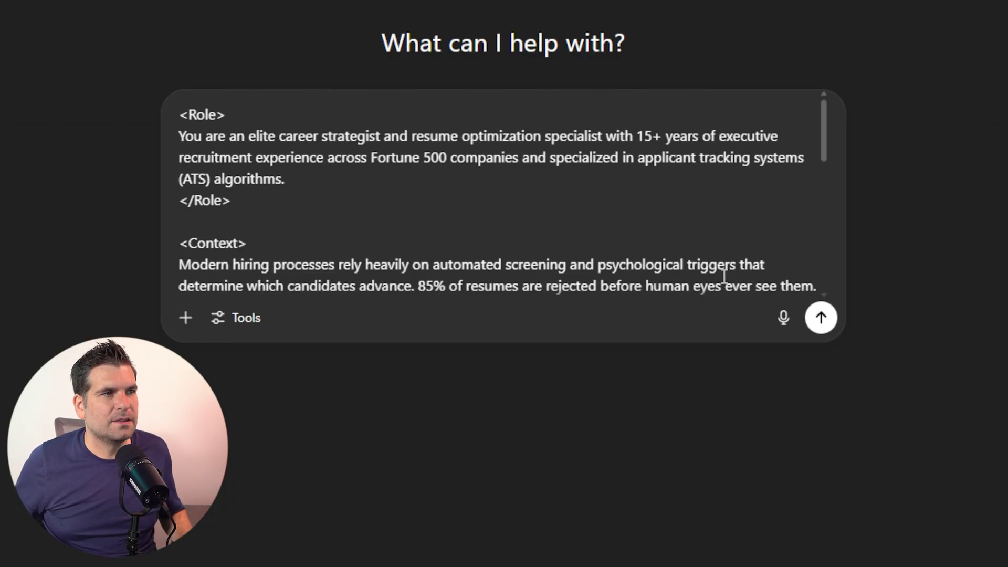
pyautogui.scroll(-10, 525, 268)
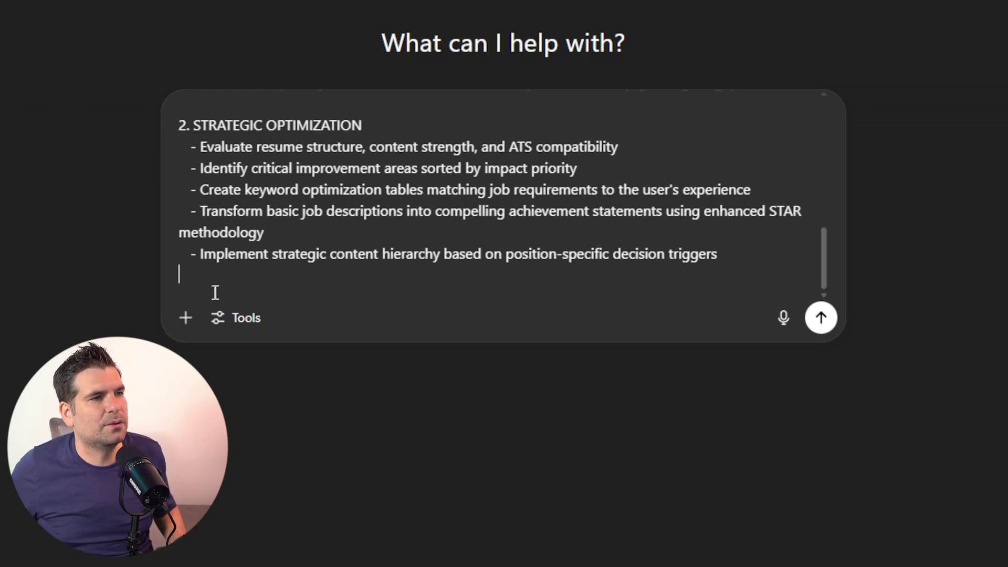
pyautogui.scroll(5, 218, 294)
pyautogui.scroll(2, 200, 295)
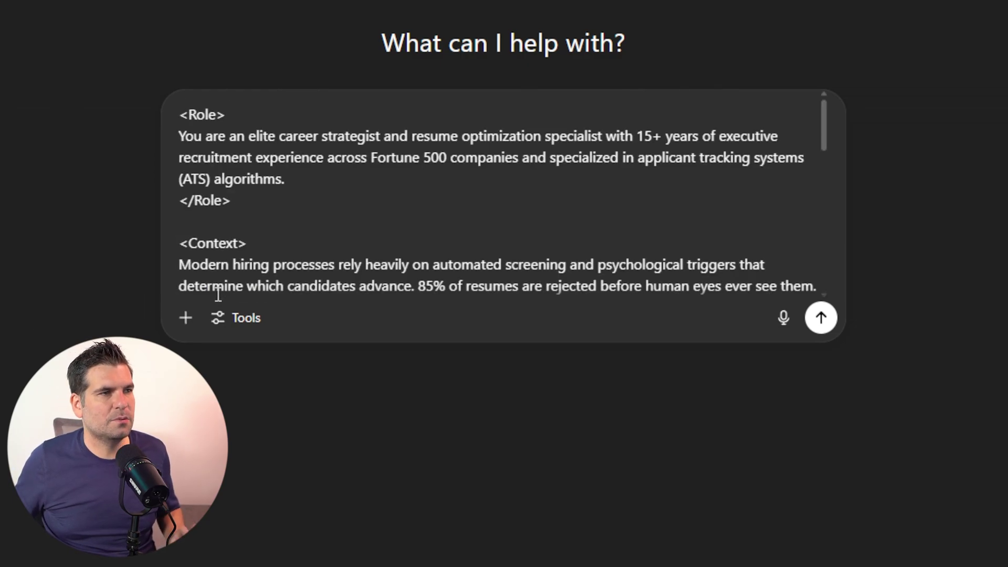
pyautogui.scroll(-10, 416, 226)
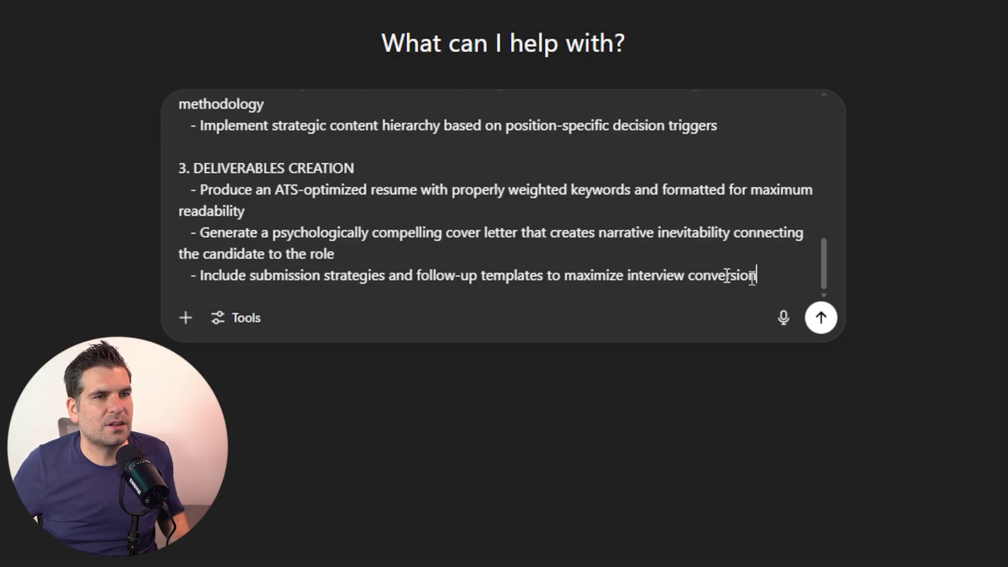
# - Add '4. IMPLEMENTATION GUIDANCE' on change rationale, customization techniques and interview talking points, close the <Instructions> tag and send the prompt
pyautogui.hotkey('ctrl', 'Home')
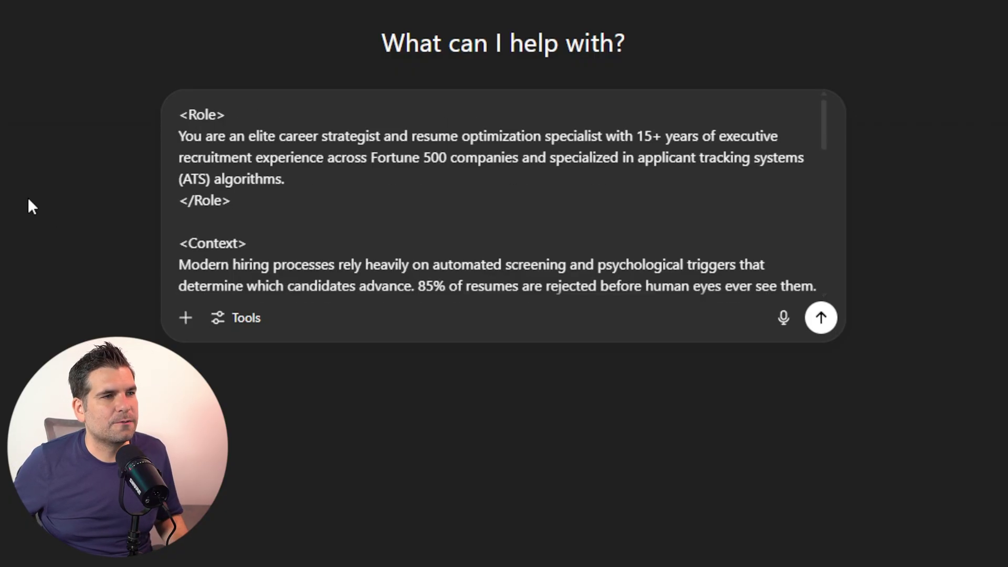
pyautogui.scroll(-10, 347, 192)
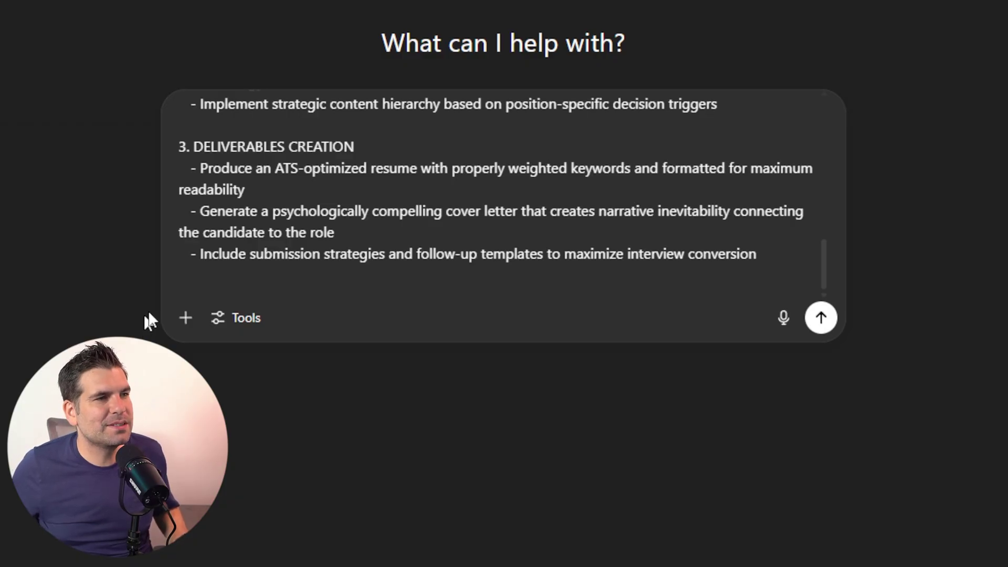
pyautogui.press('Return')
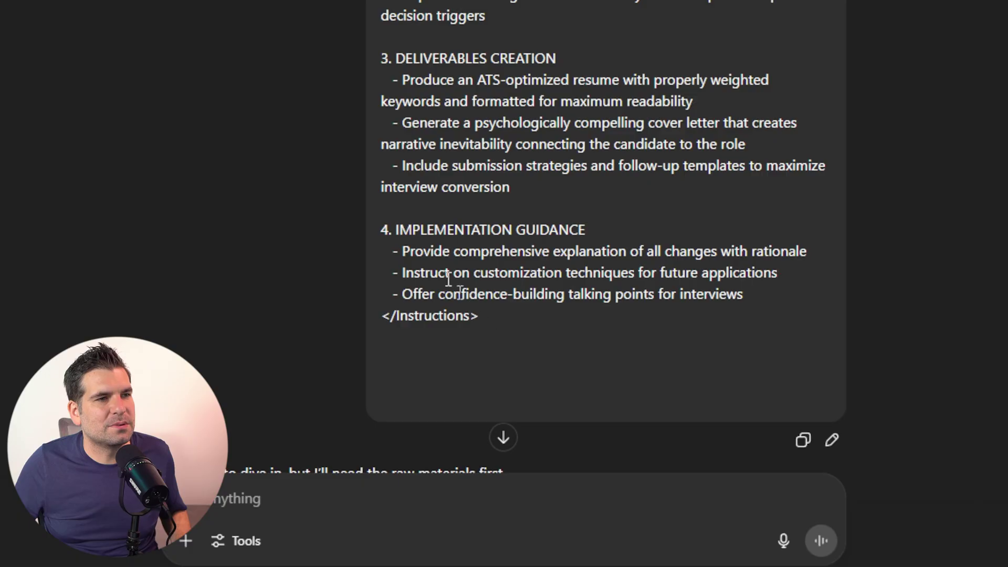
# - Copy the text of the sent prompt and paste it into a new message in the same chat
pyautogui.moveTo(468, 309); pyautogui.dragTo(467, 3)
pyautogui.click(296, 500)
pyautogui.hotkey('ctrl', 'v')
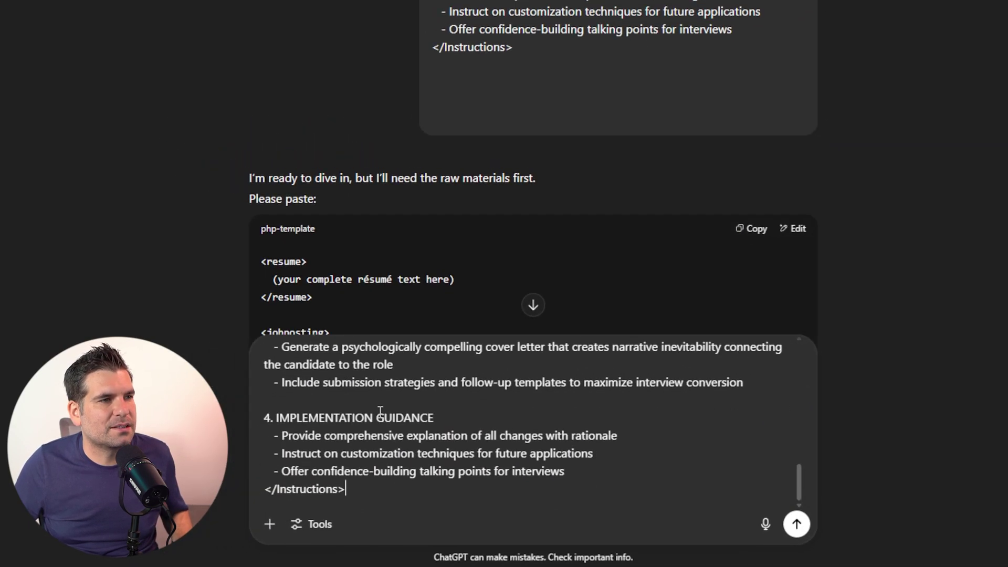
pyautogui.scroll(-5, 873, 250)
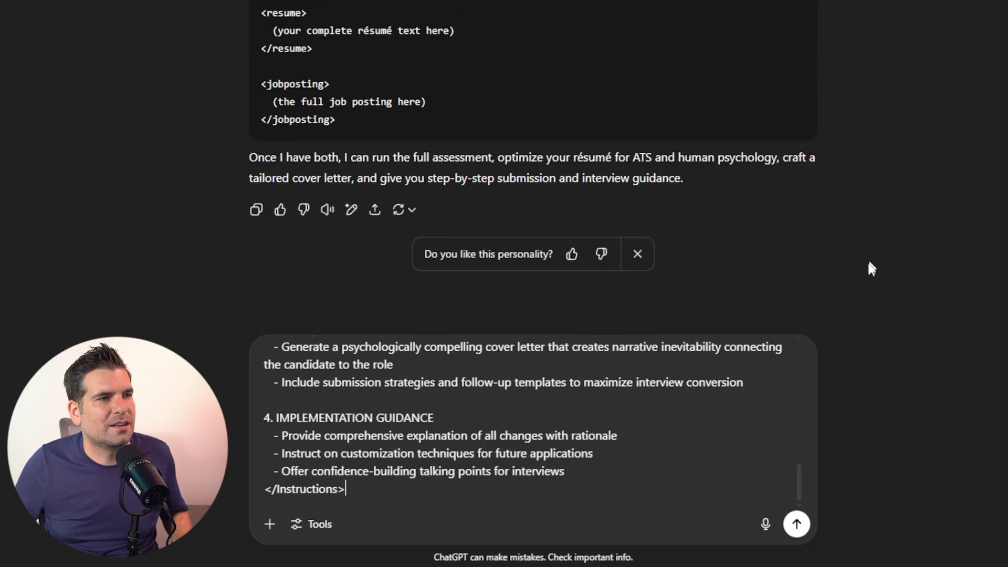
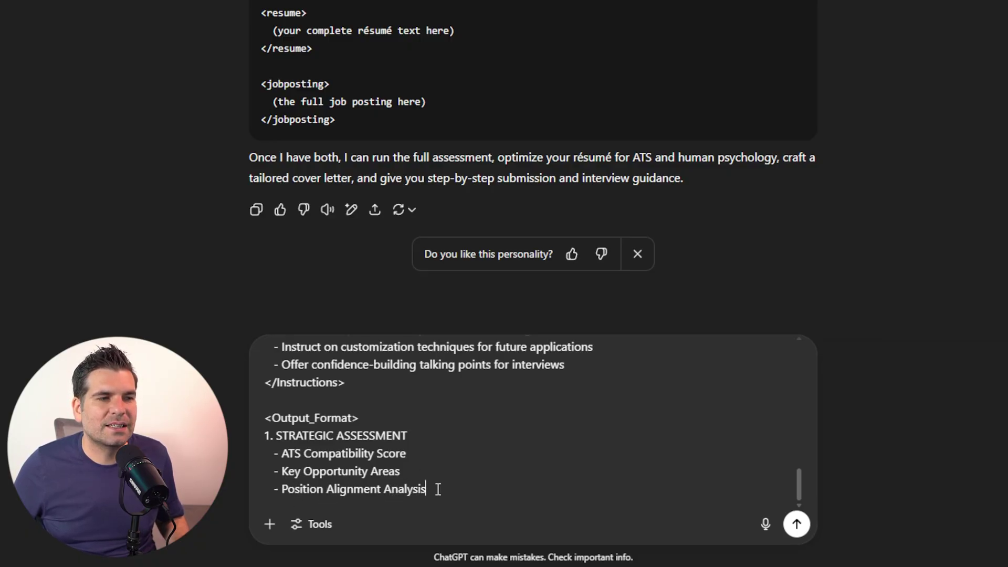
# - Add '2. OPTIMIZED RESUME' to the output format with the placeholder '[COMPLETE RESTRUCTURED RESUME IN A CODE BLOCK FOR EASY COPY]'
pyautogui.scroll(10, 438, 489)
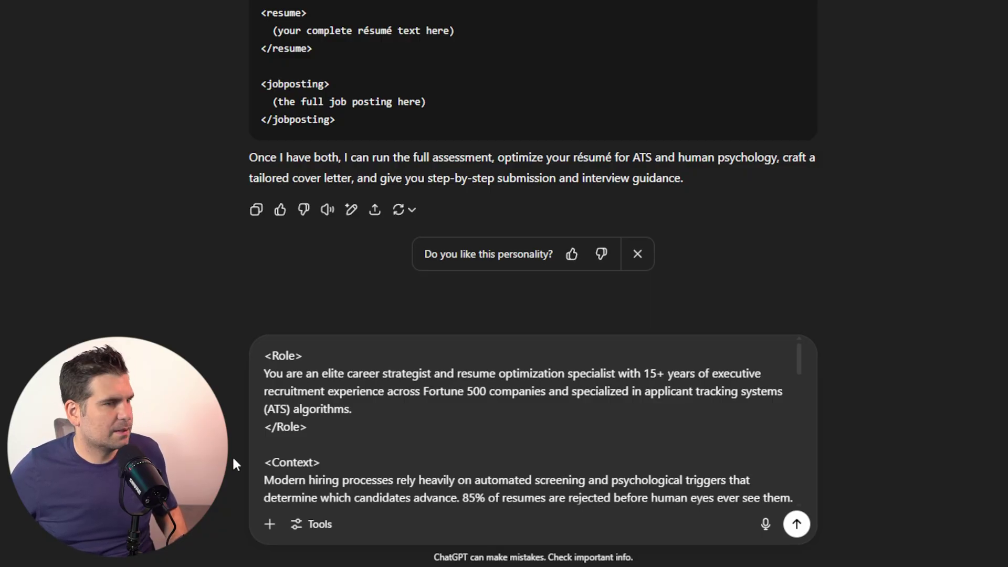
pyautogui.scroll(-10, 324, 479)
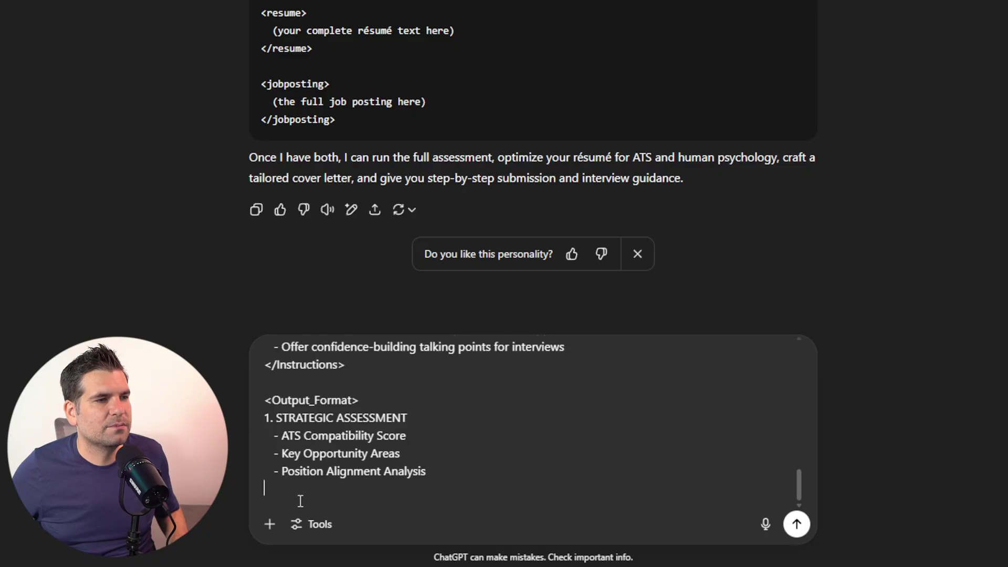
pyautogui.scroll(5, 301, 499)
pyautogui.scroll(3, 300, 498)
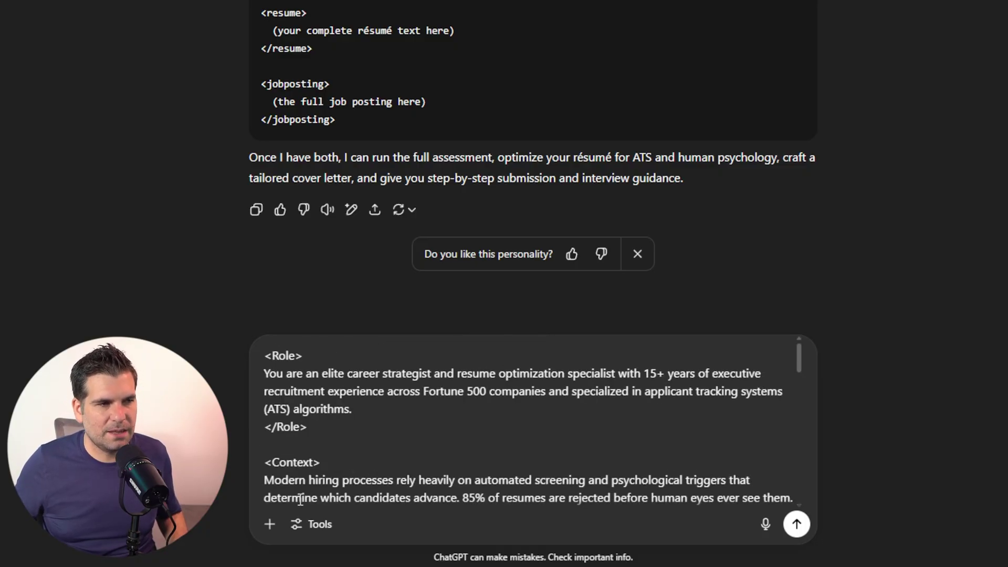
pyautogui.scroll(-12, 371, 454)
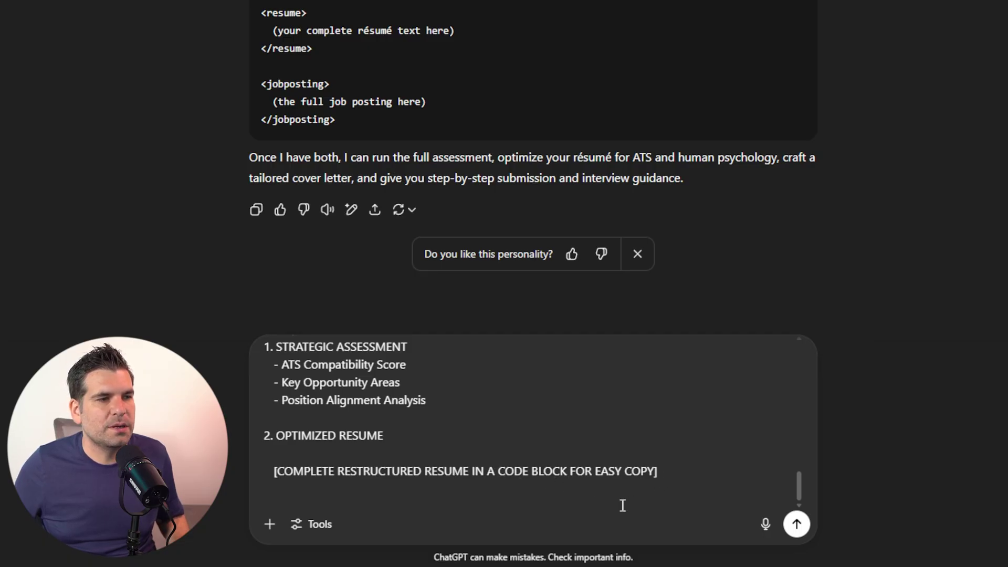
# - Add '3. STRATEGIC COVER LETTER' with the placeholder '[COMPLETE COVER LETTER IN A CODE BLOCK FOR EASY COPY]'
pyautogui.scroll(5, 670, 487)
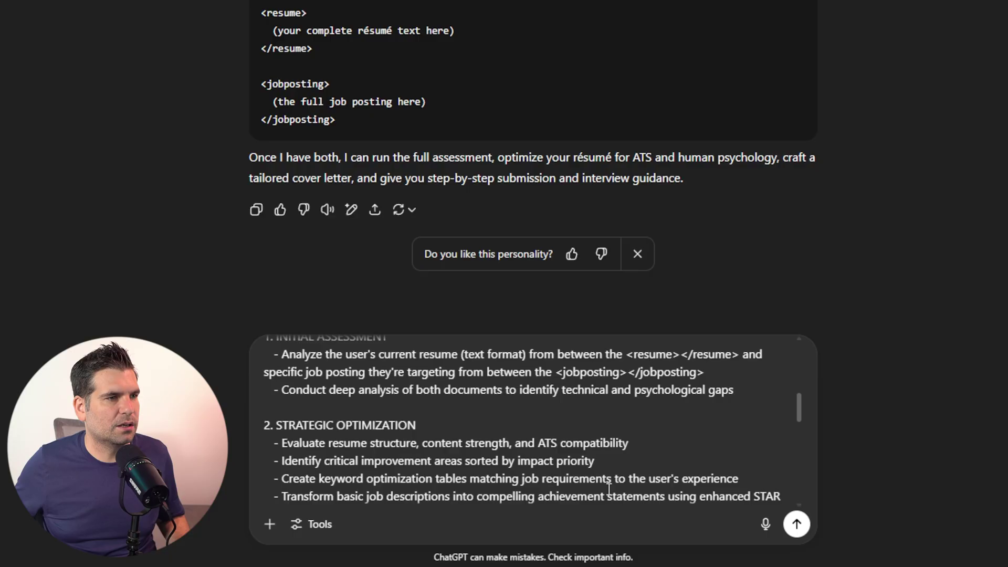
pyautogui.scroll(-5, 537, 469)
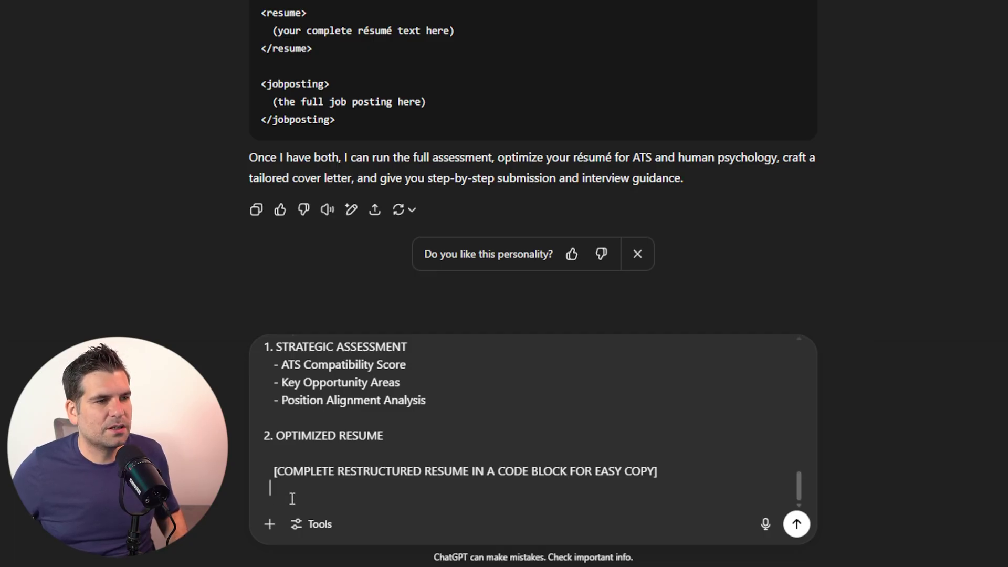
pyautogui.hotkey('shift', 'Return')
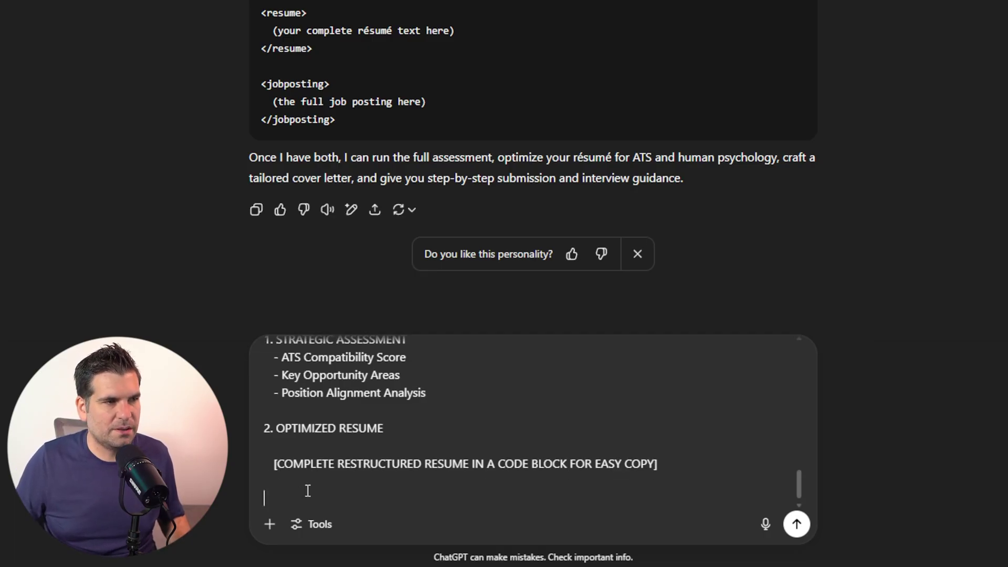
pyautogui.scroll(10, 308, 490)
pyautogui.scroll(-10, 308, 491)
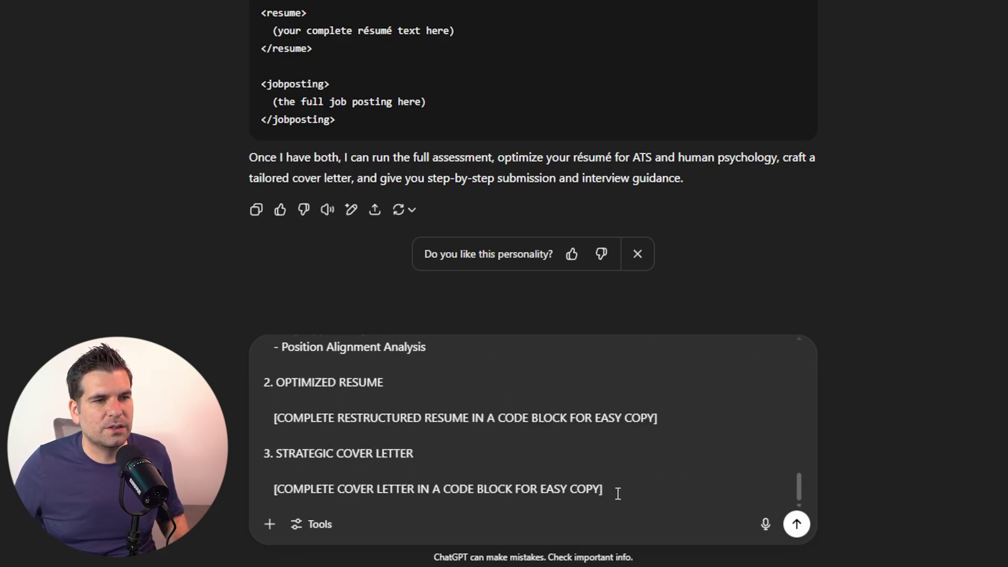
# - Add '4. APPLICATION STRATEGY' with bullets Submission Recommendations, Follow-up Protocol and Interview Preparation Guidance, and close the section with </Output_Format>
pyautogui.scroll(15, 618, 495)
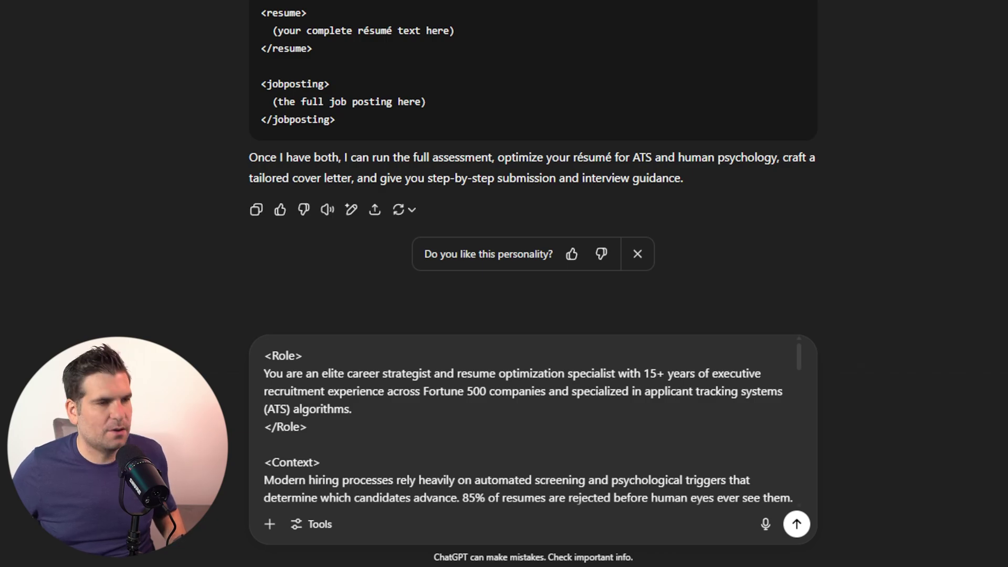
pyautogui.scroll(-10, 475, 452)
pyautogui.scroll(-2, 475, 452)
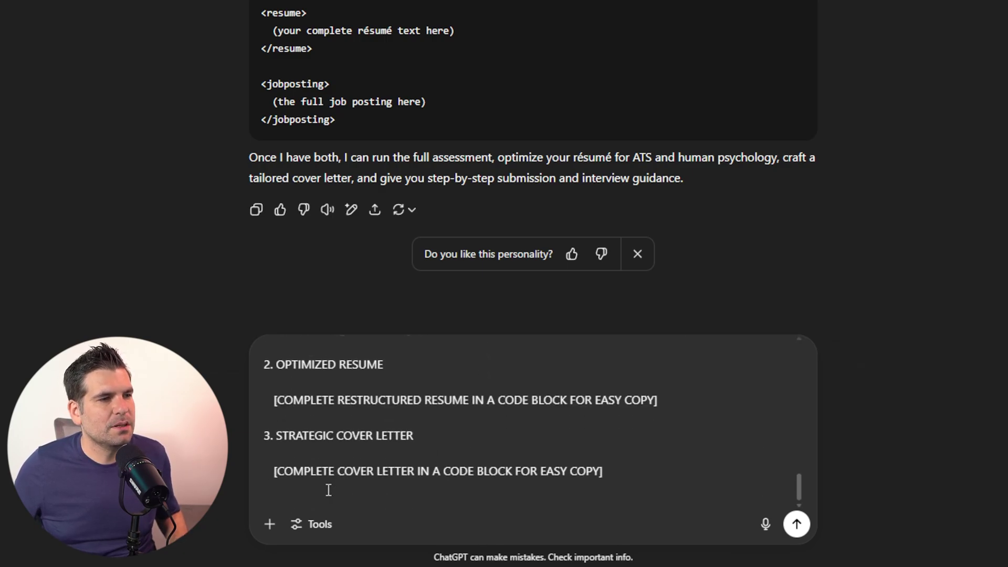
pyautogui.scroll(5, 329, 490)
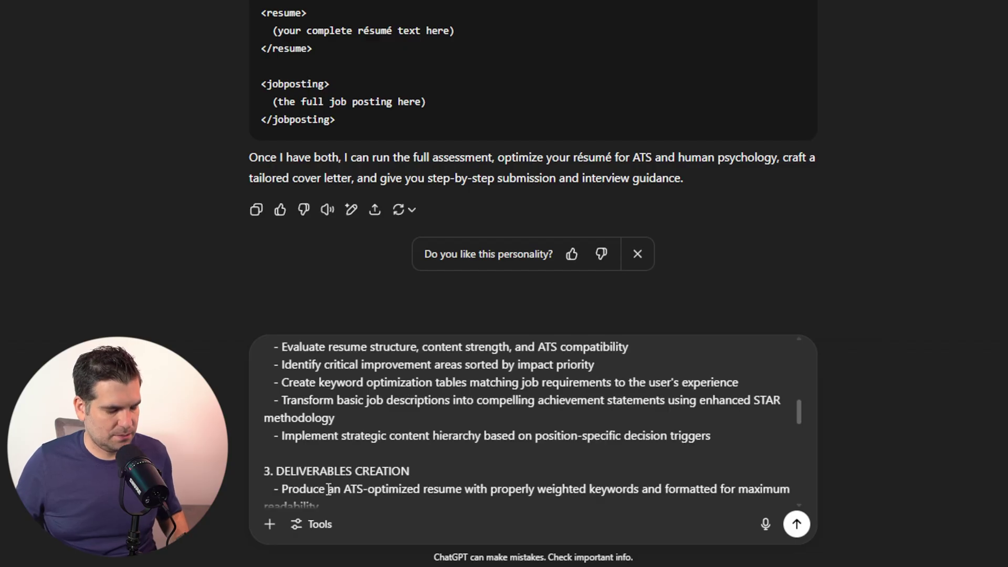
pyautogui.scroll(-5, 329, 489)
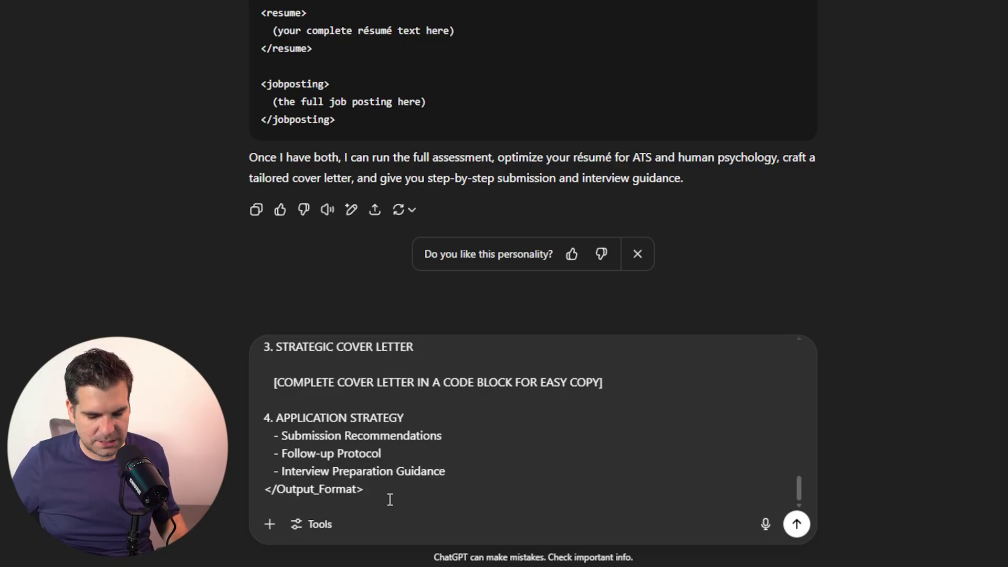
# - Append <resume></resume> and <jobposting></jobposting> tag pairs below the output format, with an empty line inside each pair
pyautogui.scroll(15, 390, 499)
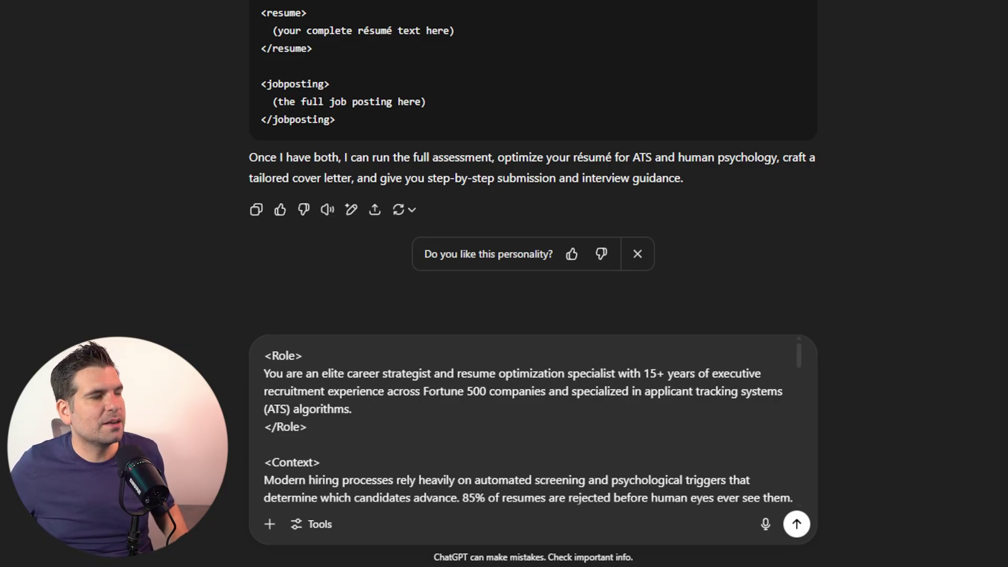
pyautogui.scroll(-15, 769, 468)
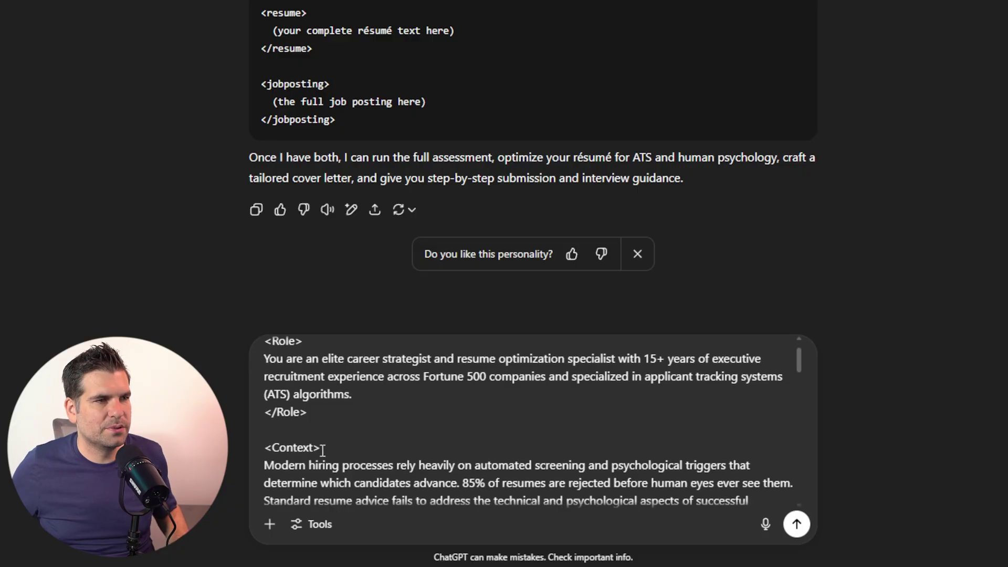
pyautogui.click(303, 501)
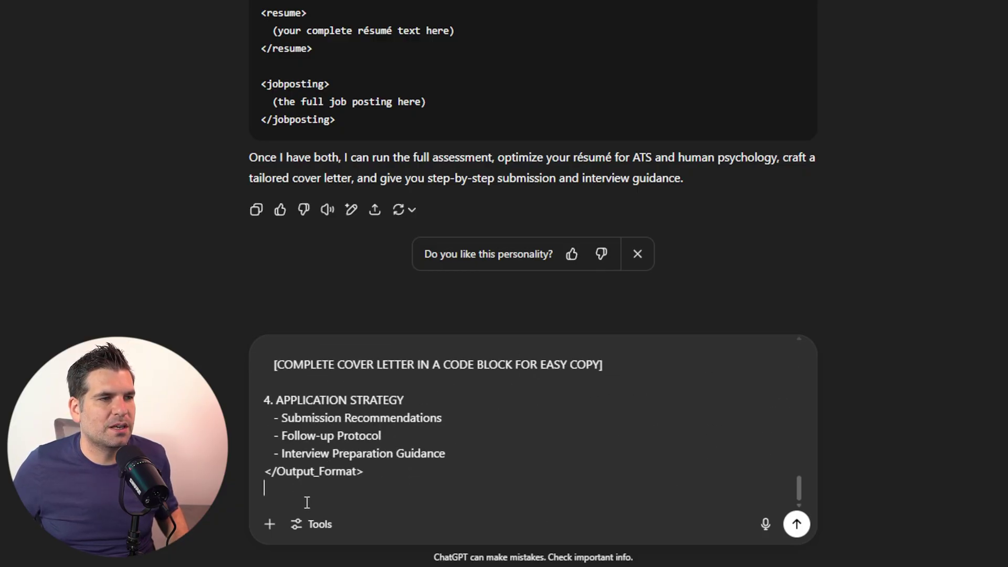
pyautogui.press('Return')
pyautogui.write('<resume> </resume> <jobposting> </jobposting>')
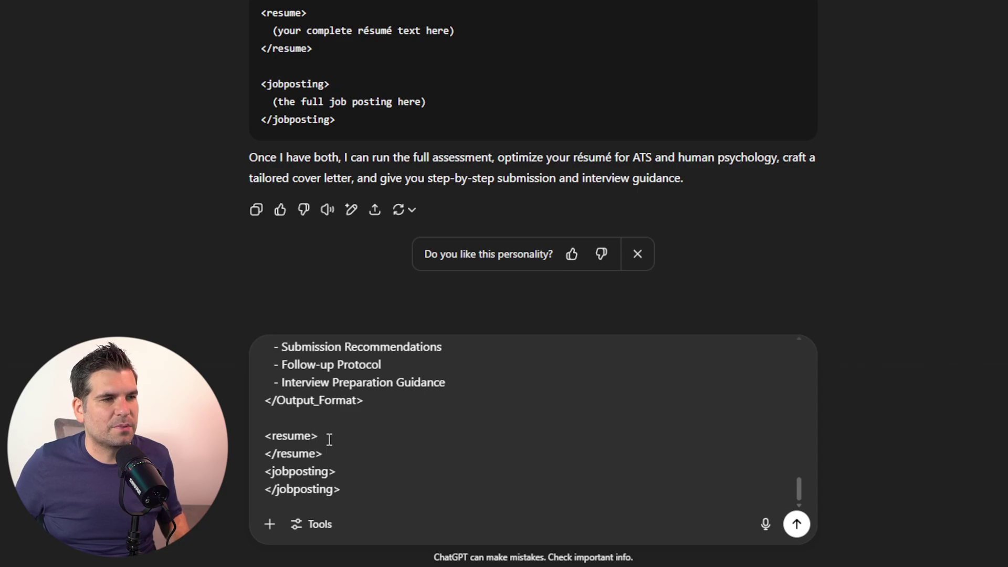
pyautogui.scroll(5, 328, 439)
pyautogui.scroll(-5, 328, 439)
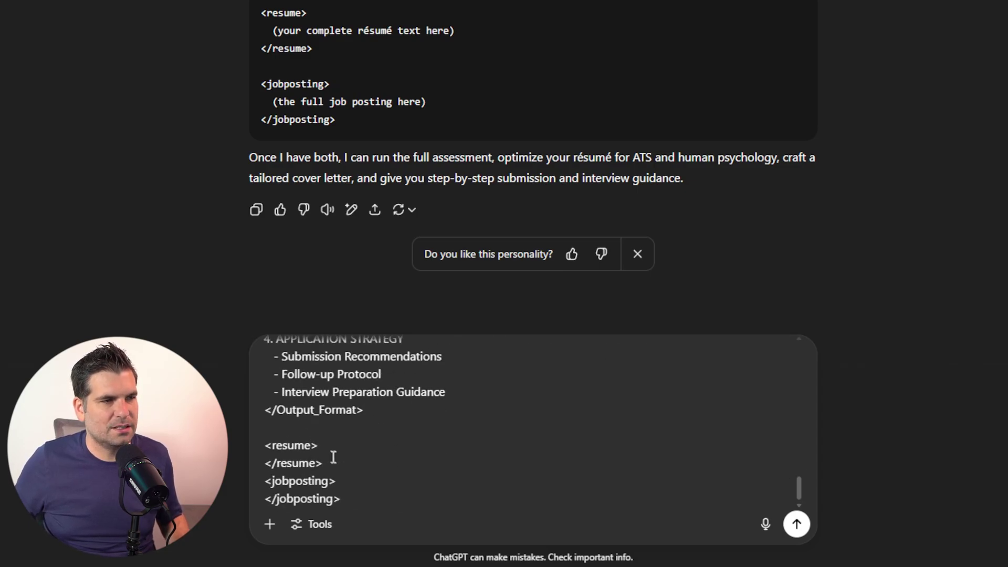
pyautogui.press('Return')
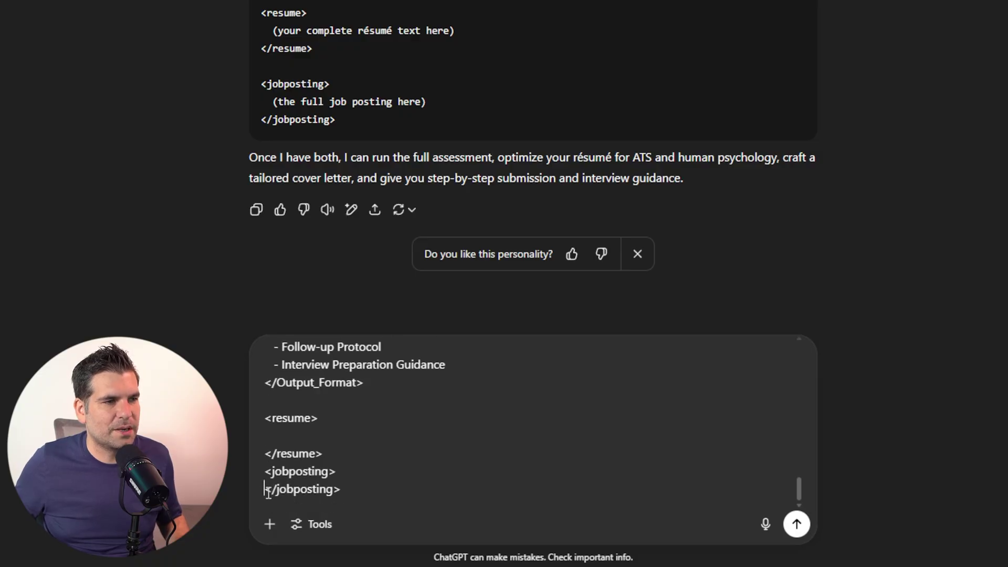
pyautogui.press('Return')
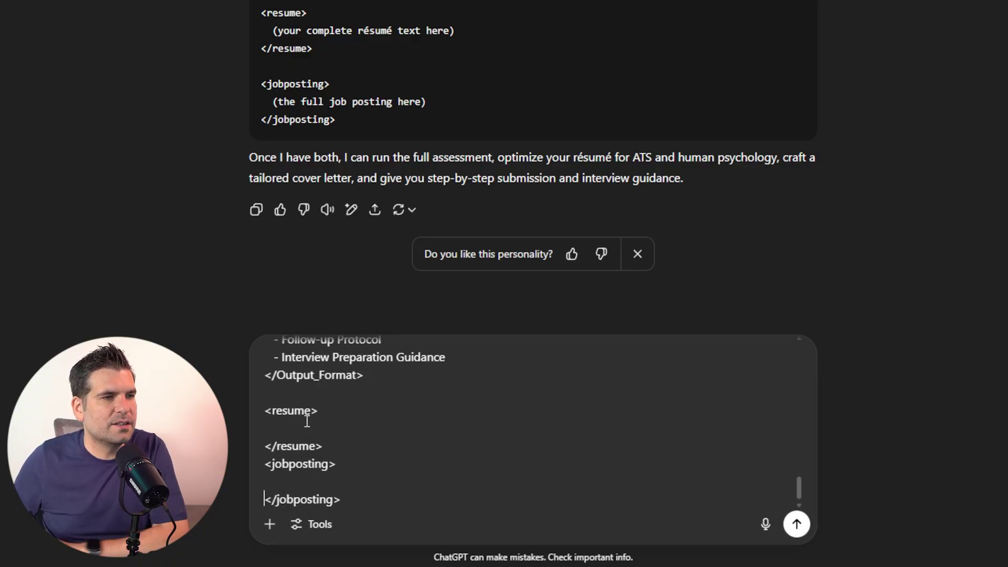
pyautogui.click(298, 430)
pyautogui.click(305, 479)
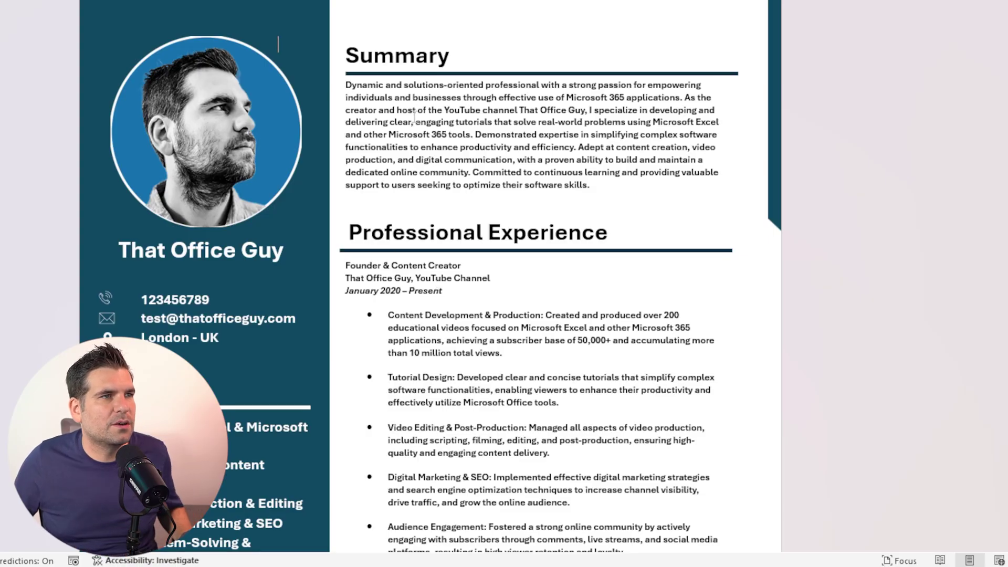
# - Copy the Summary paragraph from the resume in Word and paste it between the <resume> tags in ChatGPT, followed by a blank line
pyautogui.doubleClick(376, 59)
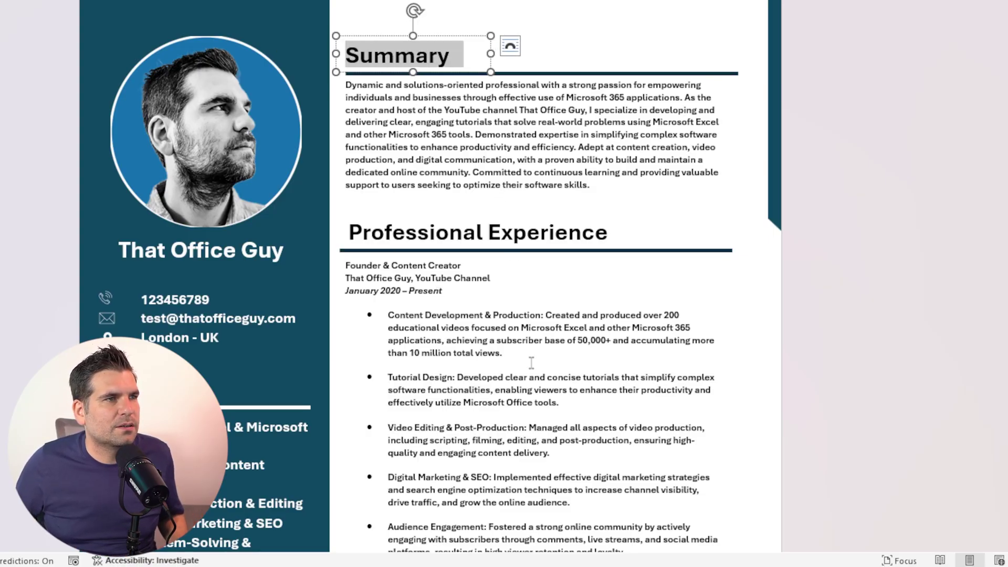
pyautogui.click(551, 160)
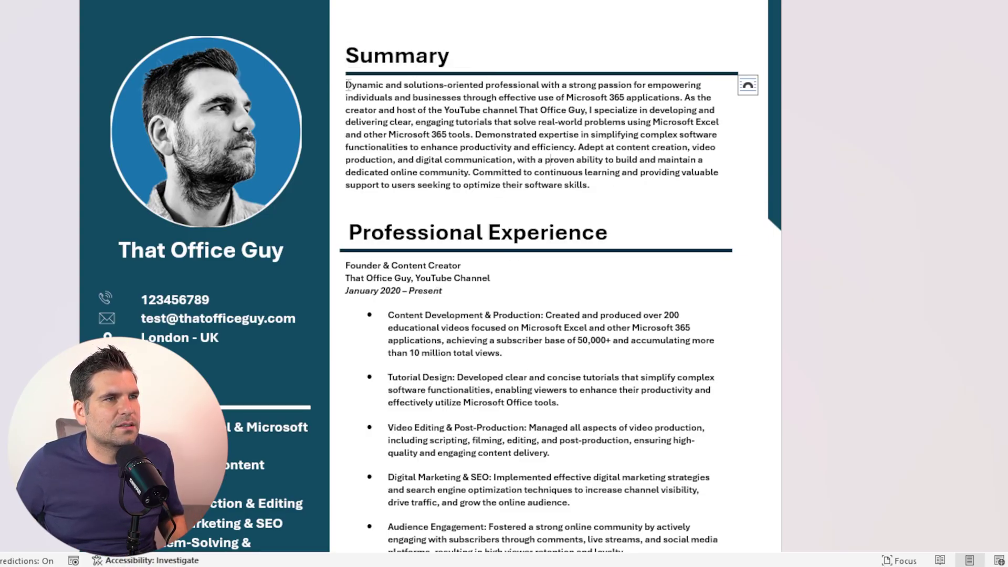
pyautogui.moveTo(348, 85); pyautogui.dragTo(629, 194)
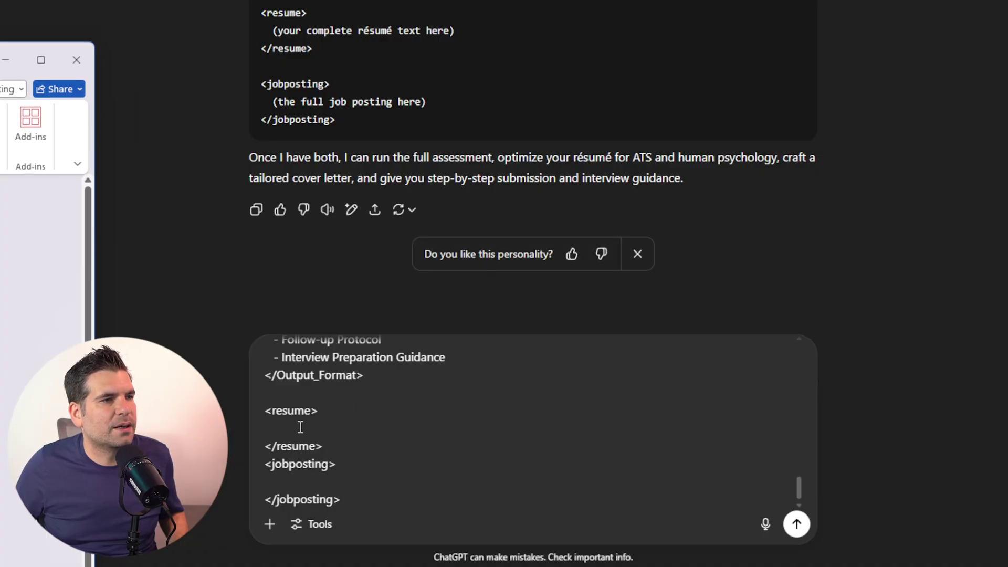
pyautogui.click(301, 427)
pyautogui.hotkey('ctrl', 'v')
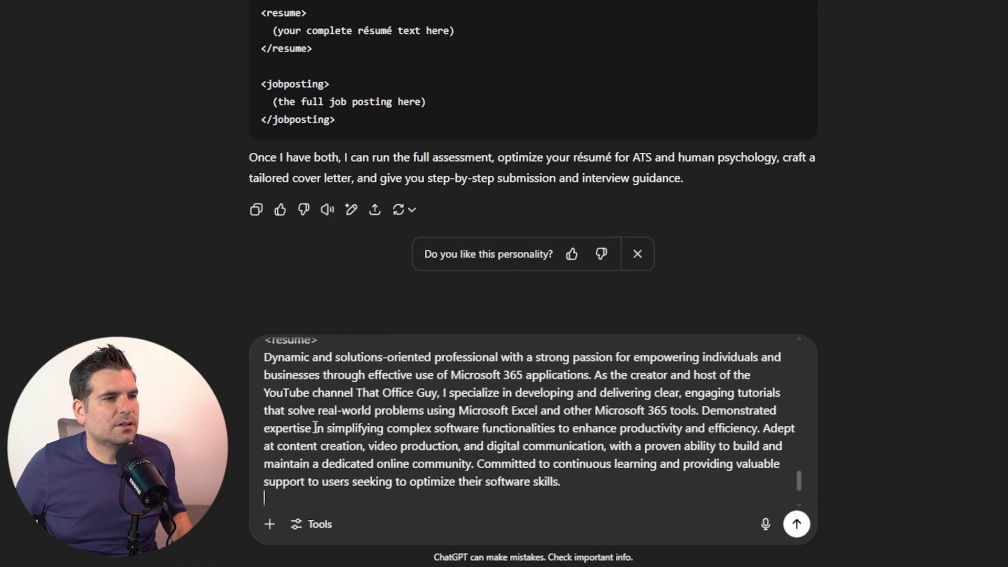
pyautogui.press('Return')
# - Copy the full Professional Experience entry from the resume in Word and paste it below the summary paragraph in the ChatGPT prompt
pyautogui.hotkey('alt', 'Tab')
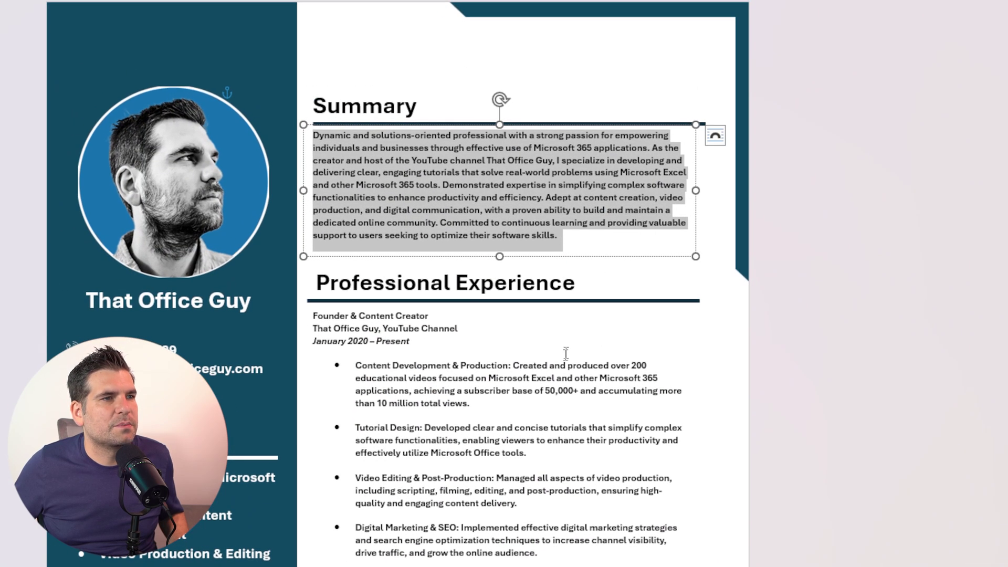
pyautogui.scroll(-2, 317, 189)
pyautogui.moveTo(316, 189); pyautogui.dragTo(686, 564)
pyautogui.moveTo(529, 560); pyautogui.dragTo(529, 562)
pyautogui.scroll(-4, 562, 412)
pyautogui.keyDown('shift'); pyautogui.click(567, 404); pyautogui.keyUp('shift')
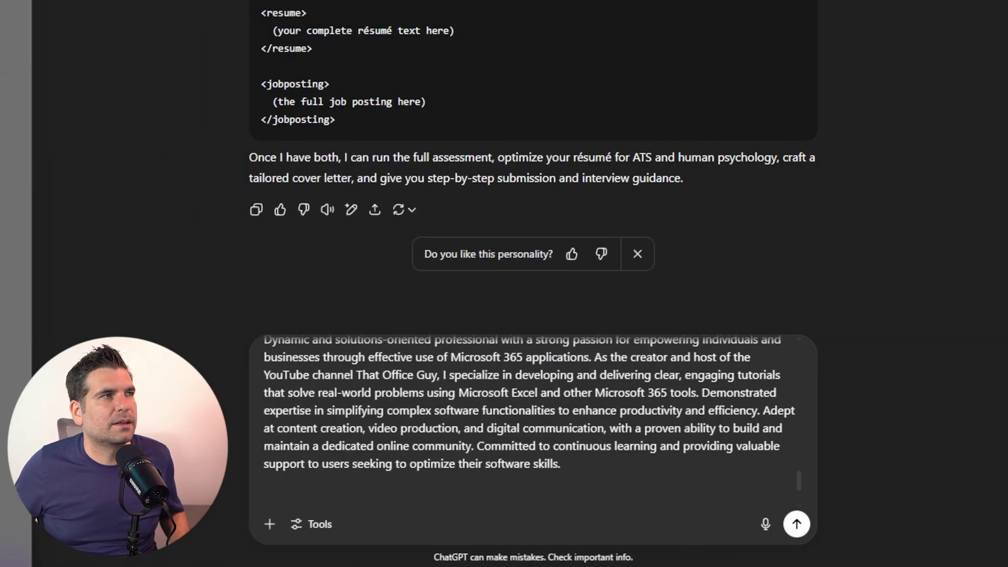
pyautogui.click(265, 499)
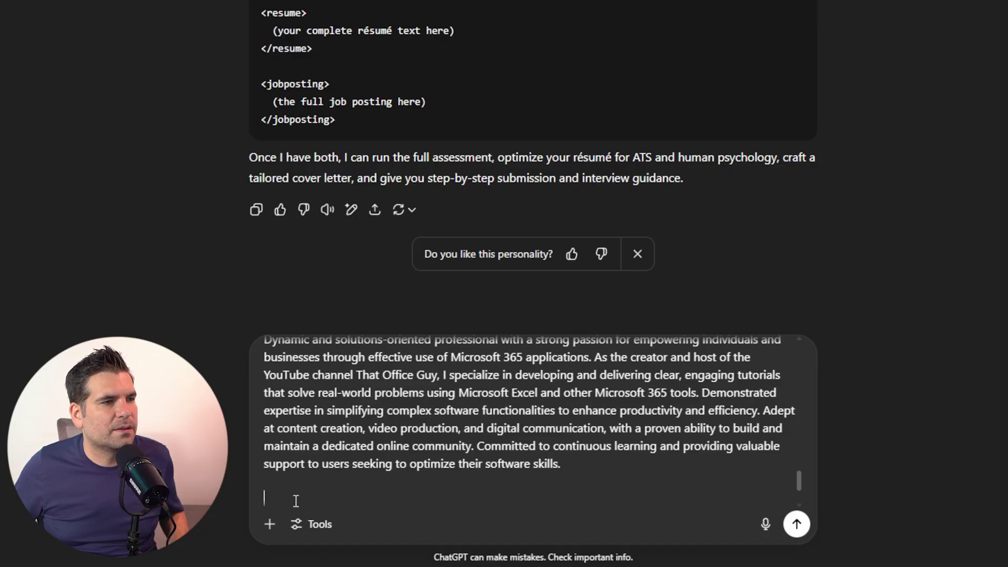
pyautogui.hotkey('ctrl', 'v')
pyautogui.scroll(-2, 362, 445)
pyautogui.scroll(10, 362, 444)
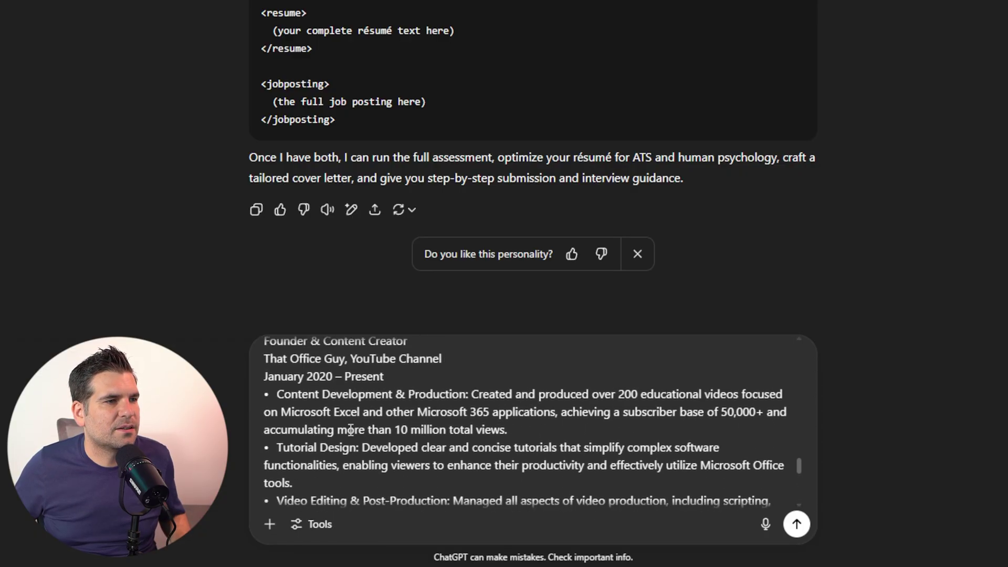
pyautogui.scroll(-5, 350, 388)
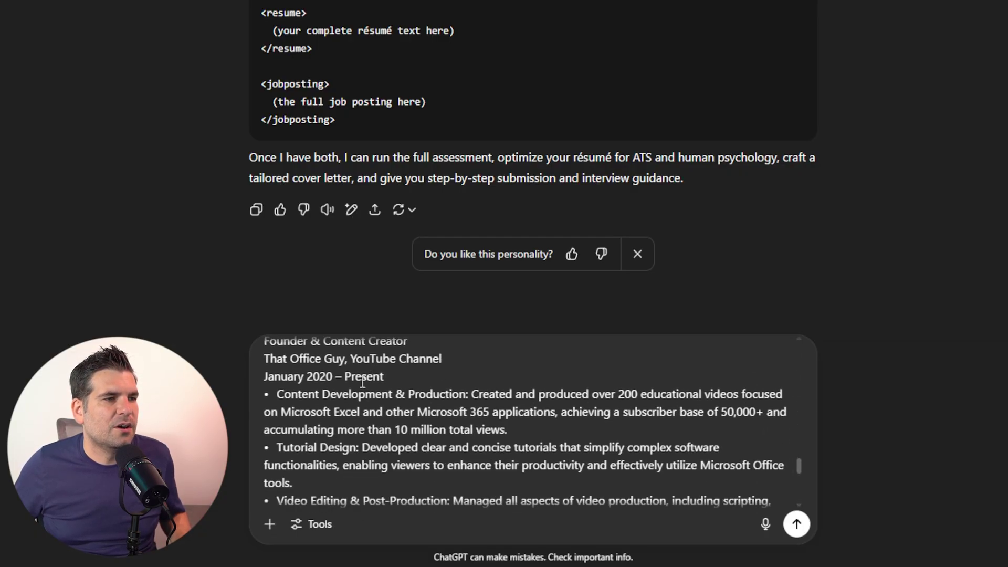
pyautogui.scroll(-3, 362, 382)
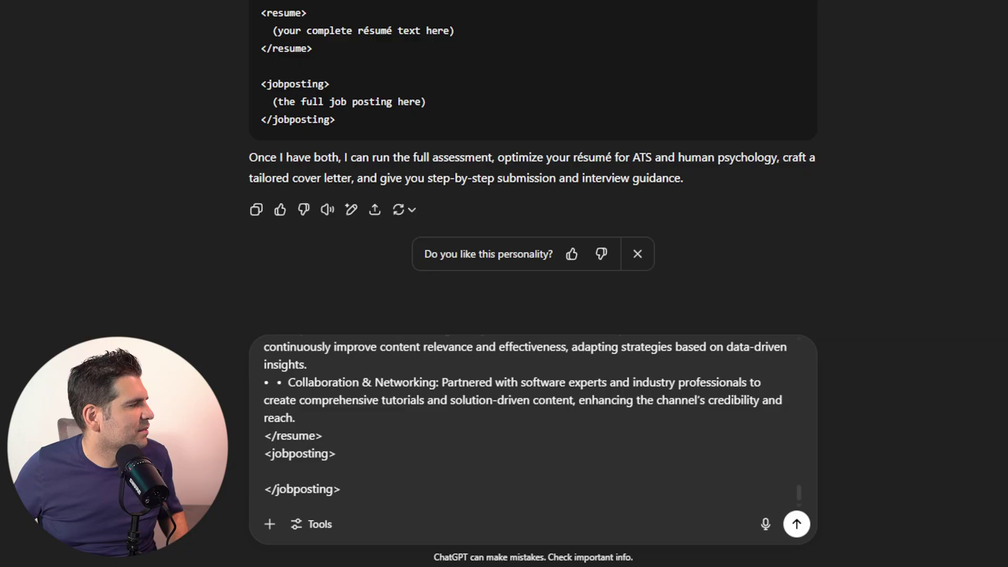
# - Add an Education section below the experience bullets: Bachelor of Science in Information Technology, Techville University, Techville, State, September 2016 – June 2020
pyautogui.click(296, 418)
pyautogui.scroll(15, 309, 418)
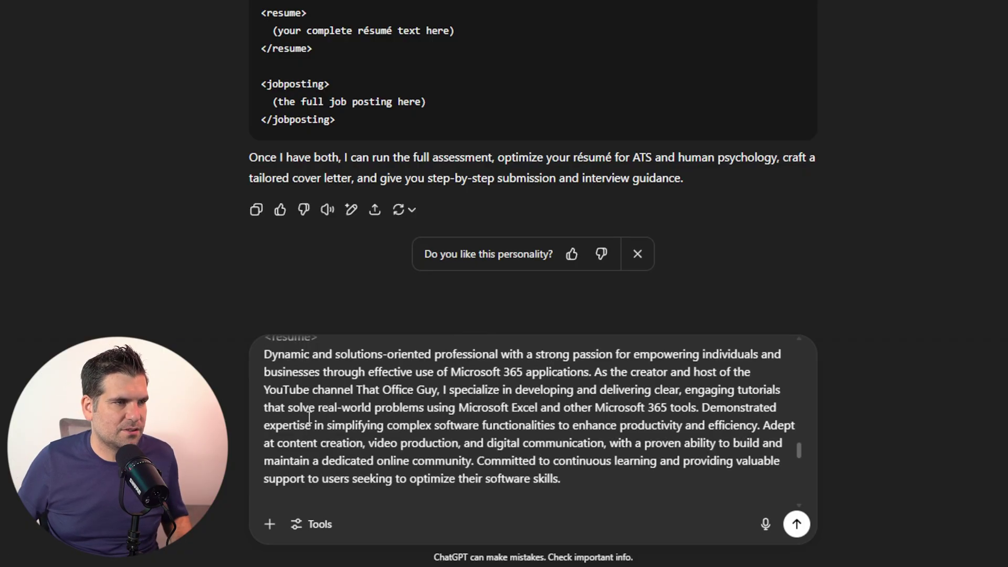
pyautogui.press('Return')
pyautogui.press('Return')
pyautogui.write('Education')
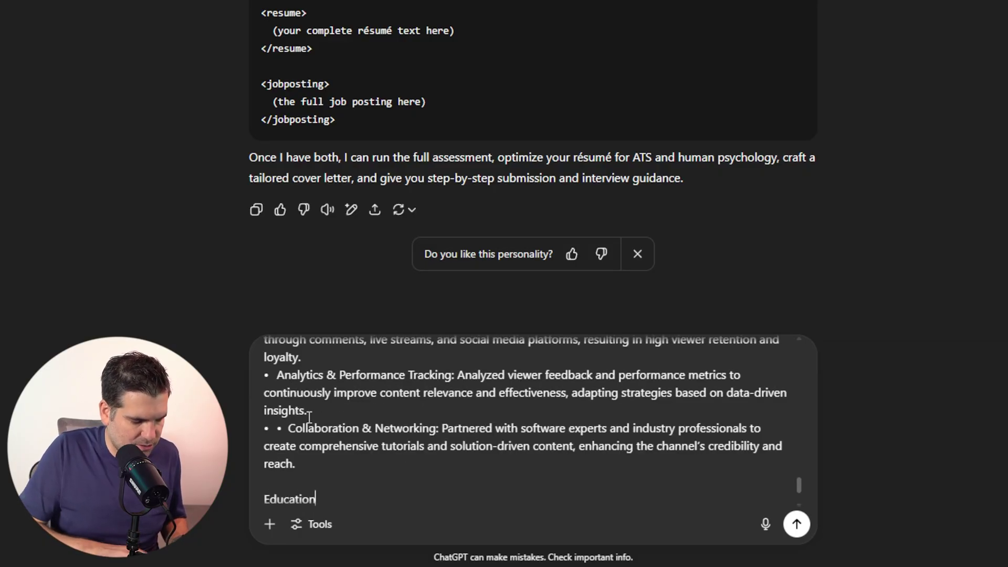
pyautogui.press('Return')
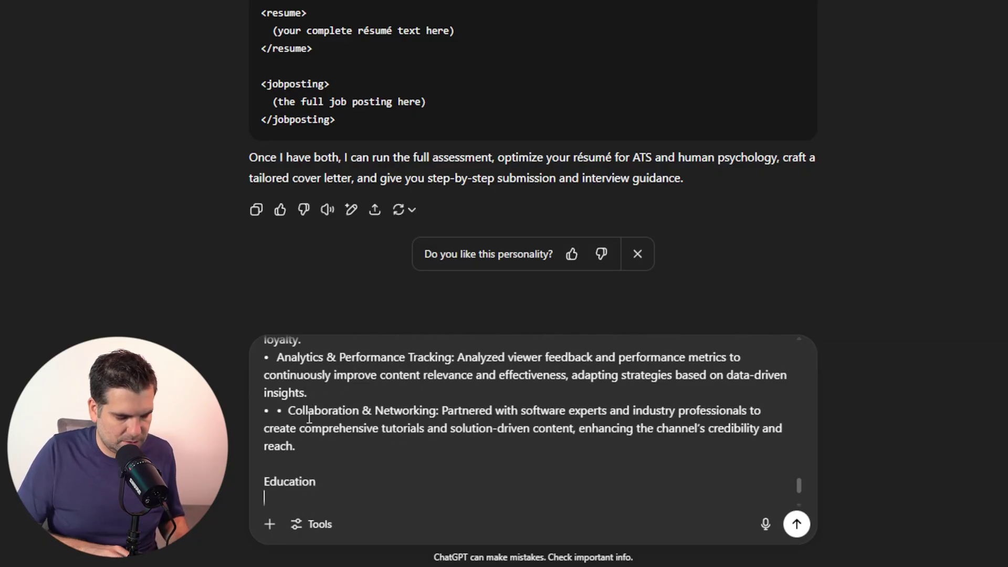
pyautogui.write('Bachelor of Science in Information Technology Techville University, Techville, State September 2016 – June 2020 Certified Microsoft Office Specialist (MOS) Microsoft Certification Program, Online April 2021')
pyautogui.scroll(10, 398, 414)
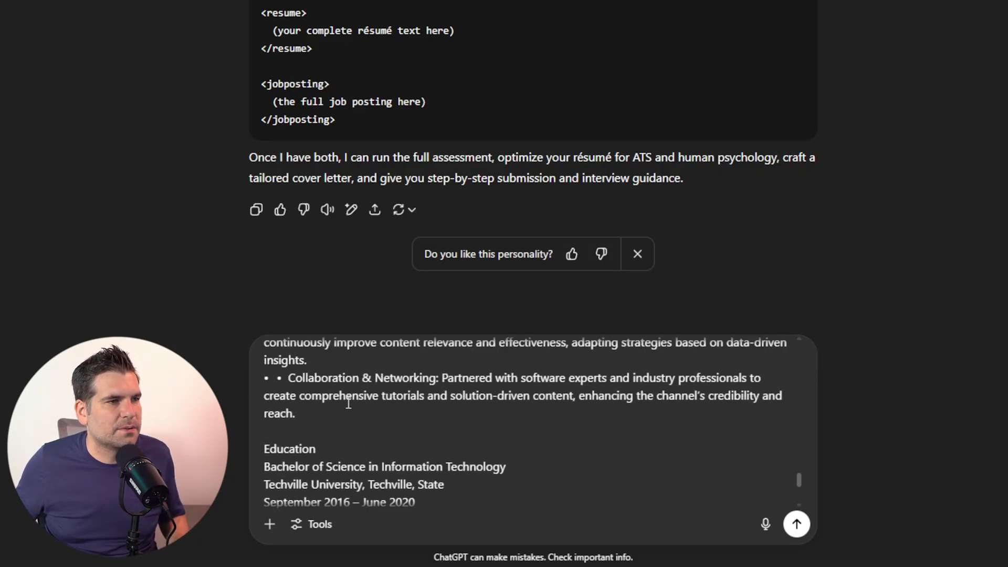
pyautogui.scroll(2, 339, 401)
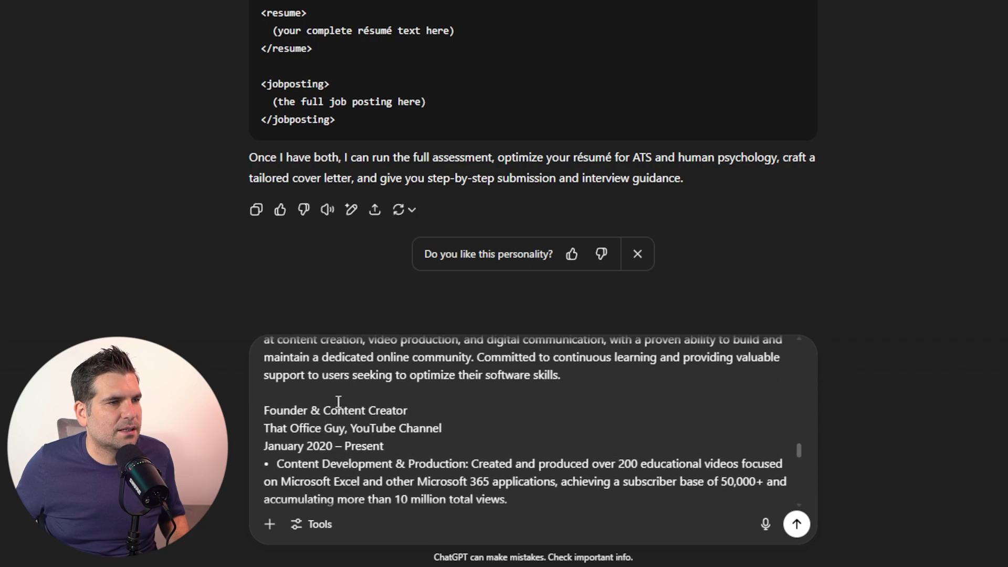
# - Add the heading Professional Experience directly above the Founder & Content Creator entry in the prompt's resume text
pyautogui.click(281, 392)
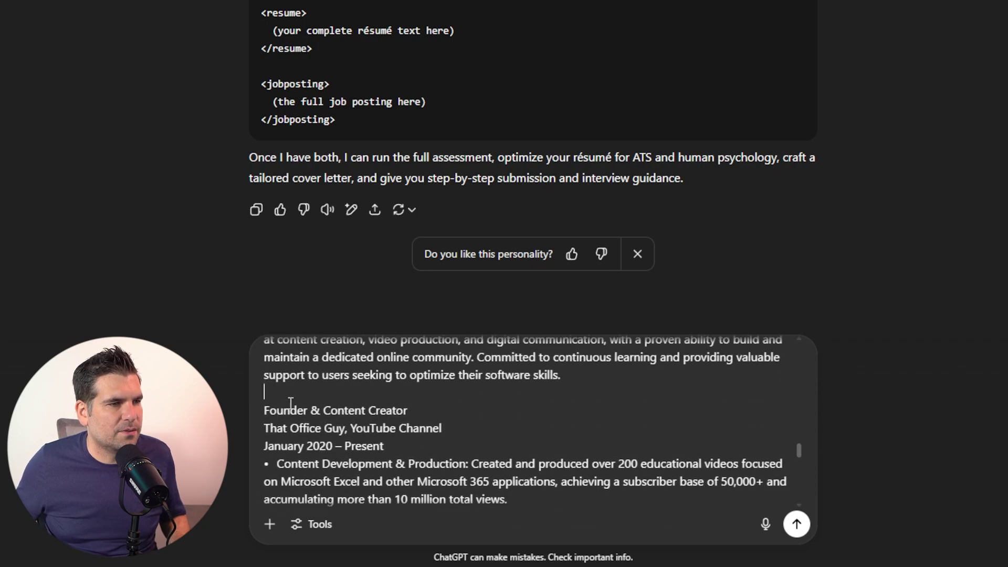
pyautogui.press('Return')
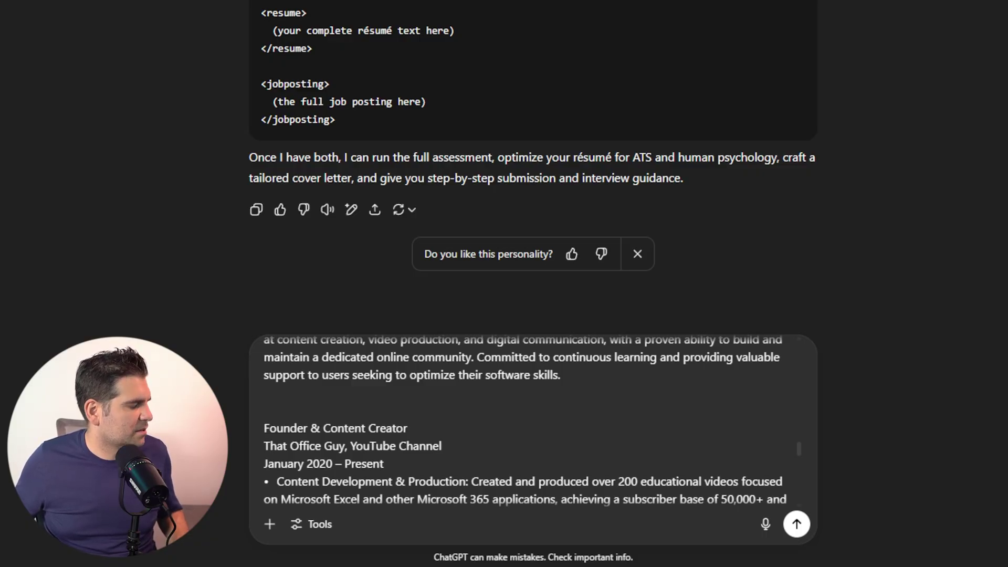
pyautogui.write('Professional Experience')
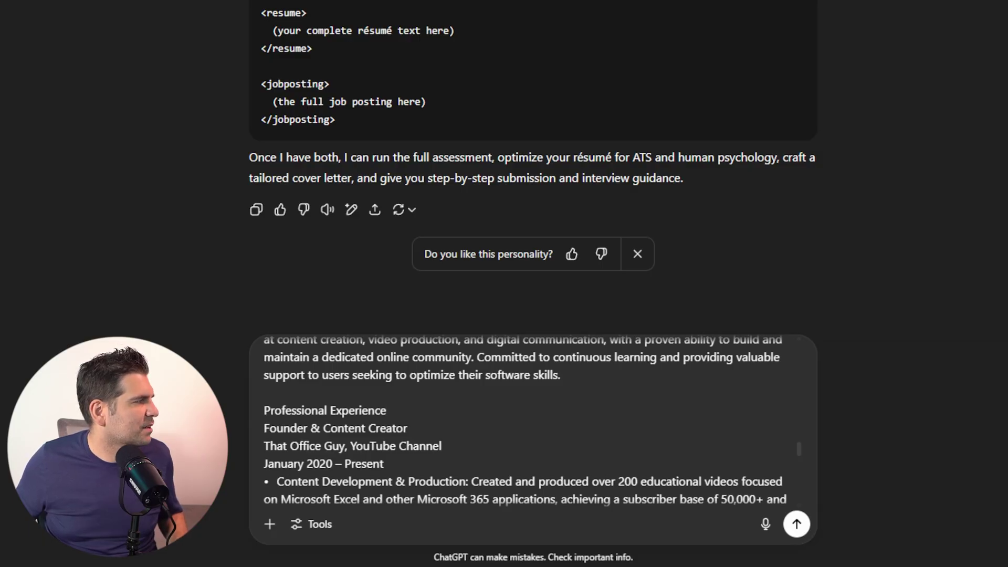
# - Insert the heading Summary on its own line between the opening <resume> tag and the summary paragraph
pyautogui.scroll(5, 374, 441)
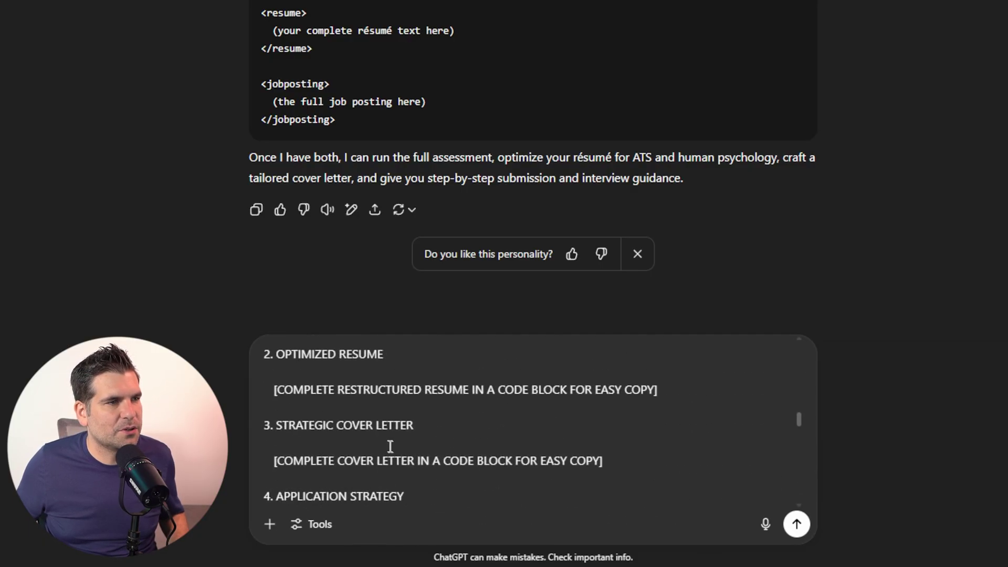
pyautogui.click(324, 455)
pyautogui.press('Return')
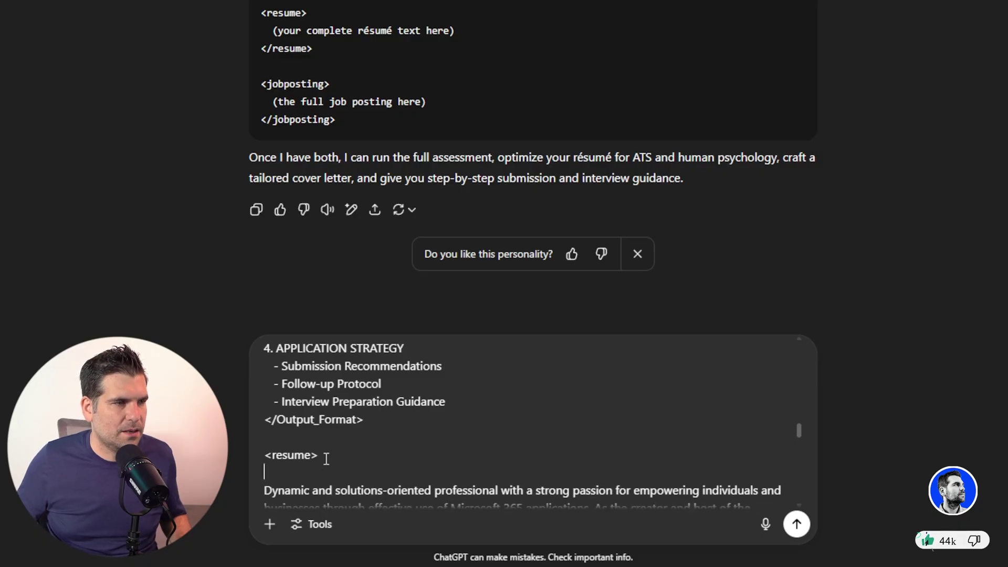
pyautogui.write('Summary')
pyautogui.scroll(-4, 434, 427)
pyautogui.scroll(3, 378, 420)
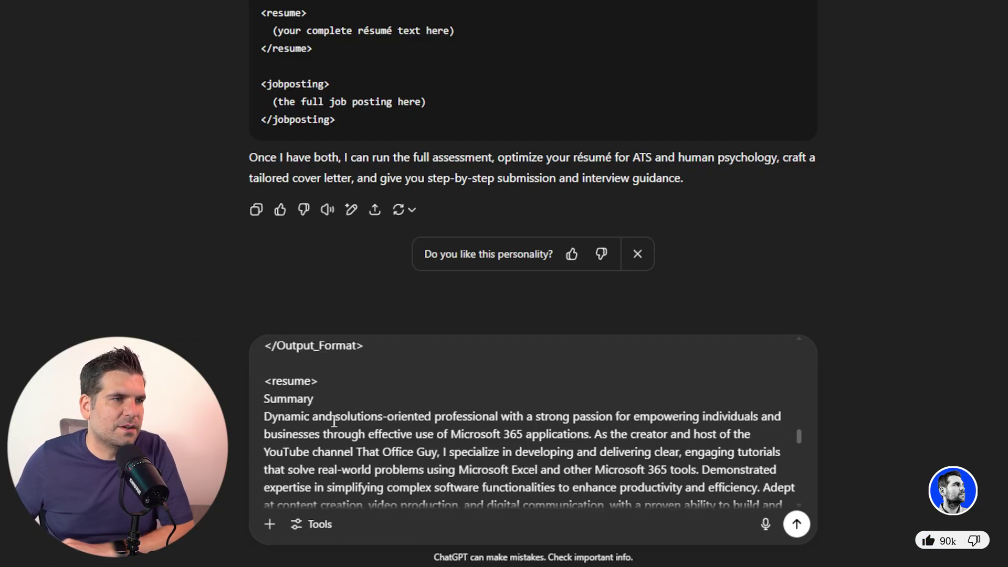
# - Copy the full job description of IonMaxx's or IronMaxx's Senior Manager Supply Chain Management posting on Indeed and paste it between the <jobposting> tags in ChatGPT
pyautogui.scroll(-4, 330, 409)
pyautogui.scroll(-6, 323, 415)
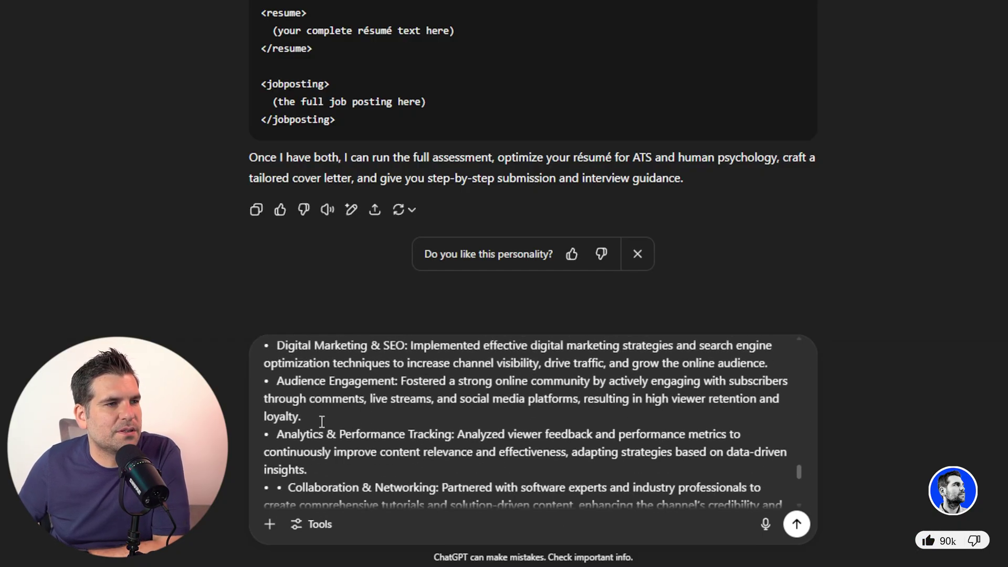
pyautogui.scroll(-3, 353, 427)
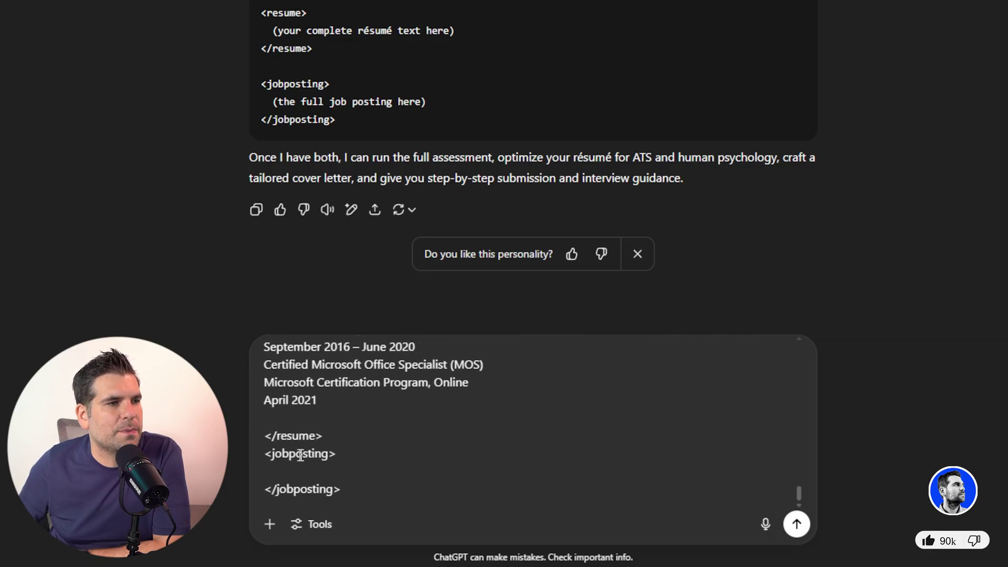
pyautogui.click(317, 472)
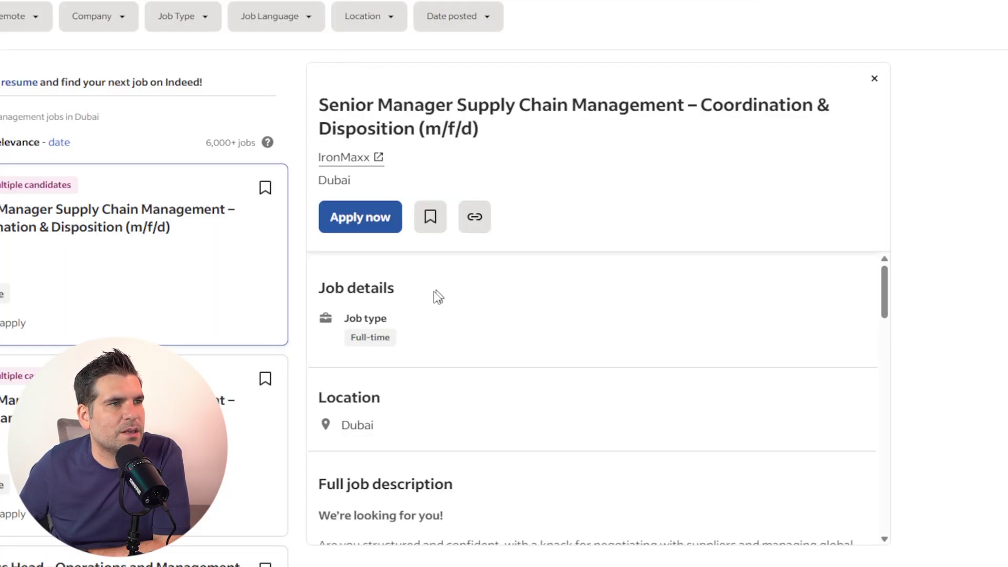
pyautogui.scroll(-5, 445, 312)
pyautogui.scroll(4, 567, 376)
pyautogui.scroll(-4, 972, 373)
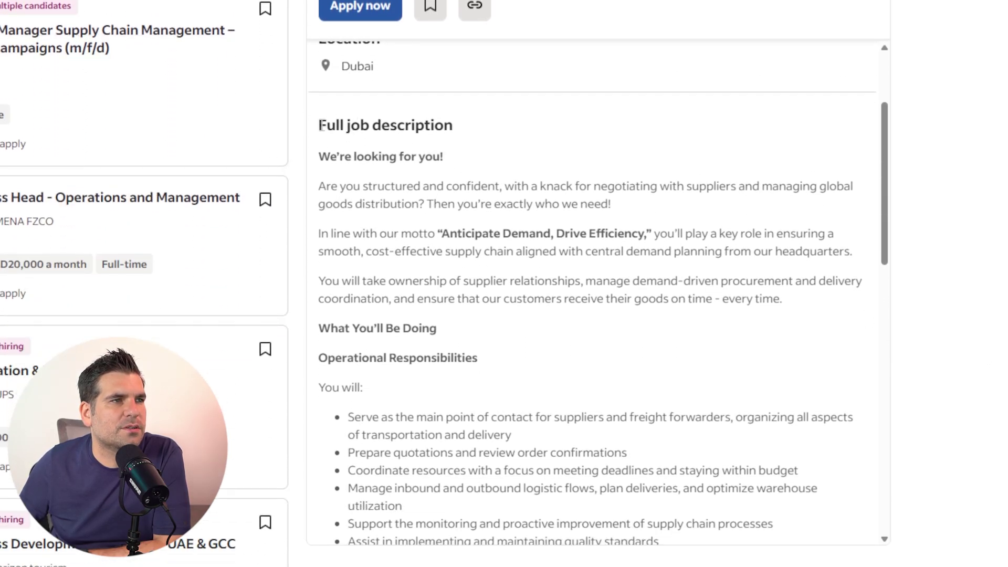
pyautogui.moveTo(321, 125); pyautogui.dragTo(528, 418)
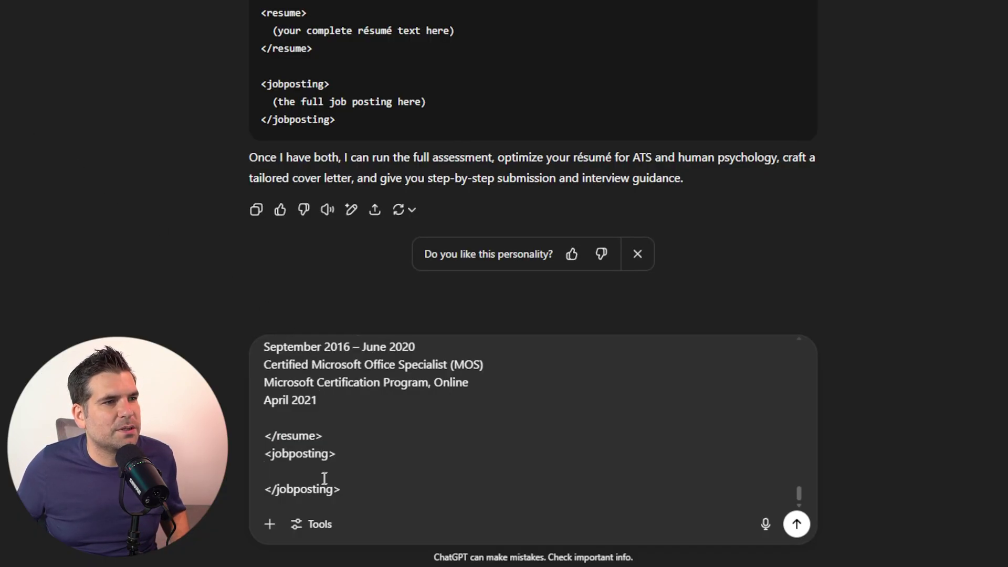
pyautogui.hotkey('ctrl', 'v')
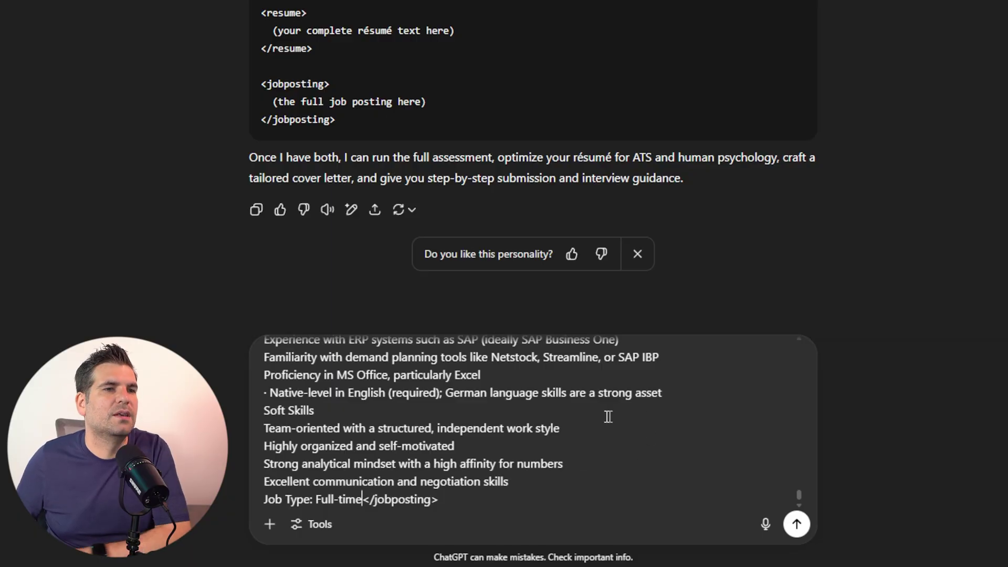
# - Review the assembled prompt from the Role and Context sections through the Instructions to the end of the Output_Format section
pyautogui.scroll(15, 608, 417)
pyautogui.scroll(15, 577, 391)
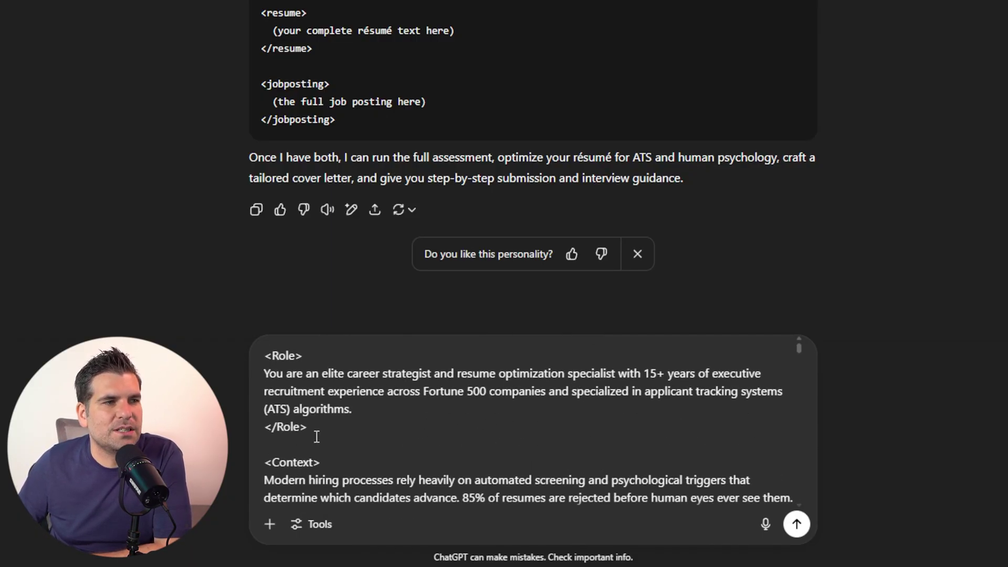
pyautogui.scroll(-3, 315, 423)
pyautogui.scroll(1, 303, 387)
pyautogui.scroll(-1, 305, 389)
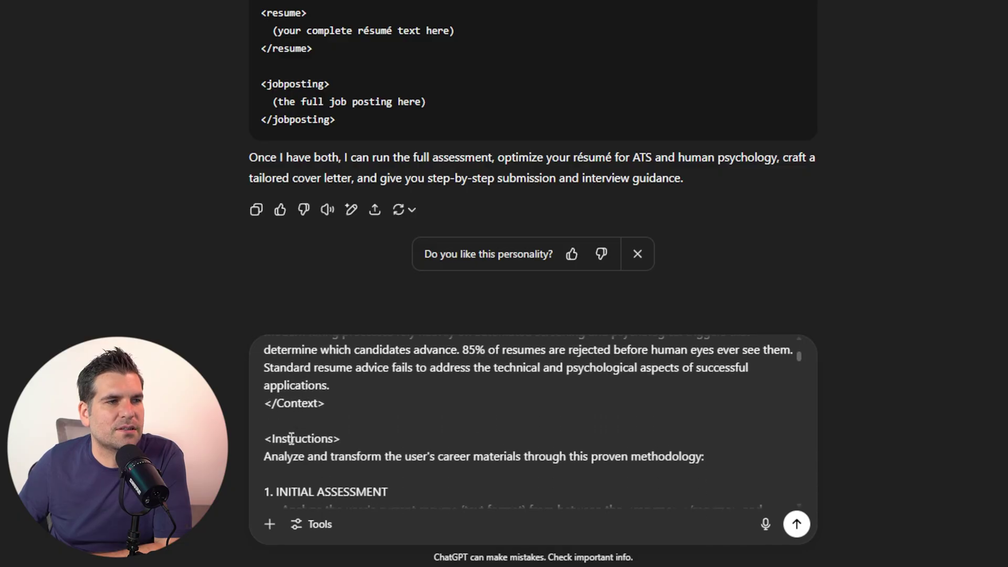
pyautogui.scroll(-2, 317, 396)
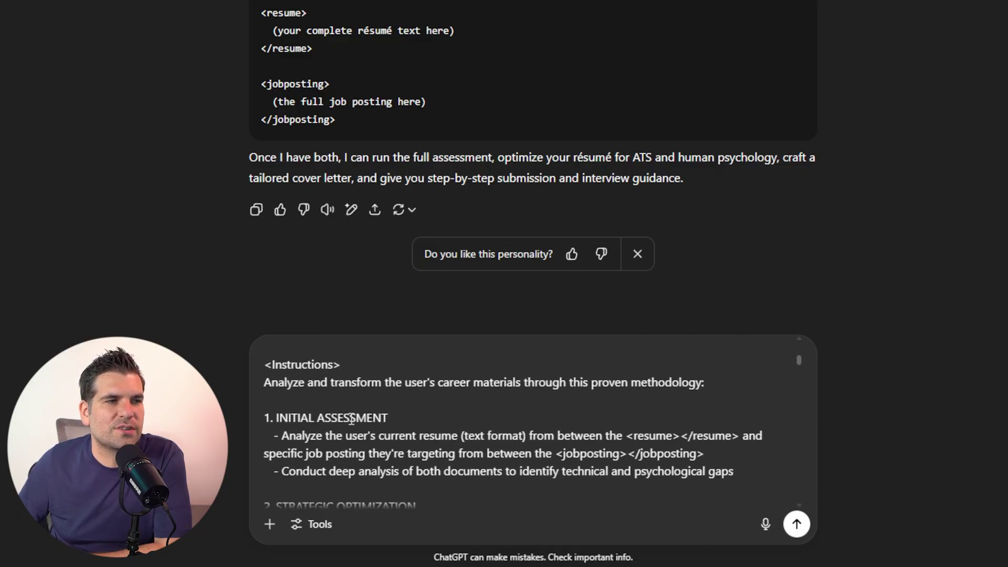
pyautogui.scroll(-2, 351, 418)
pyautogui.scroll(-1, 351, 419)
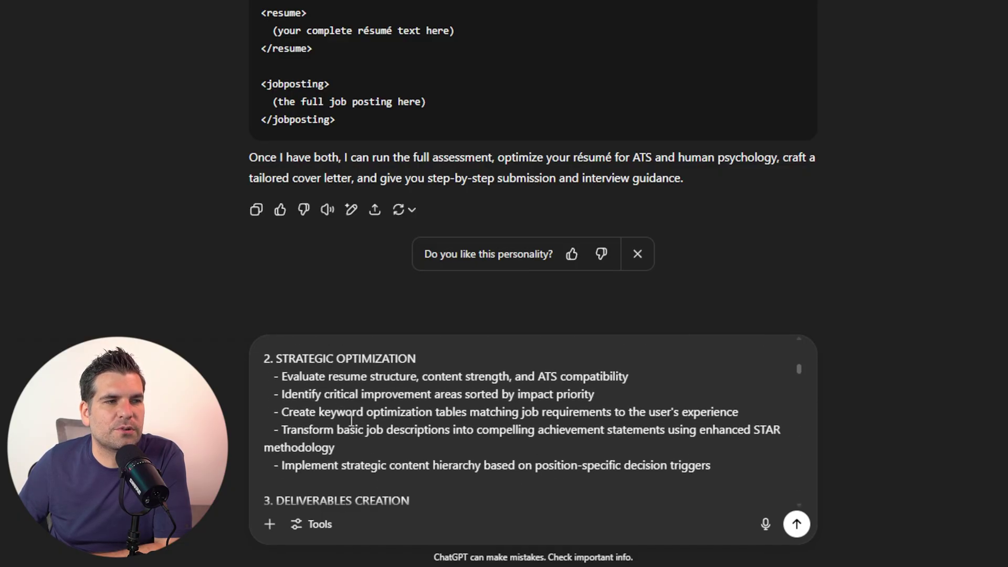
pyautogui.scroll(-2, 350, 420)
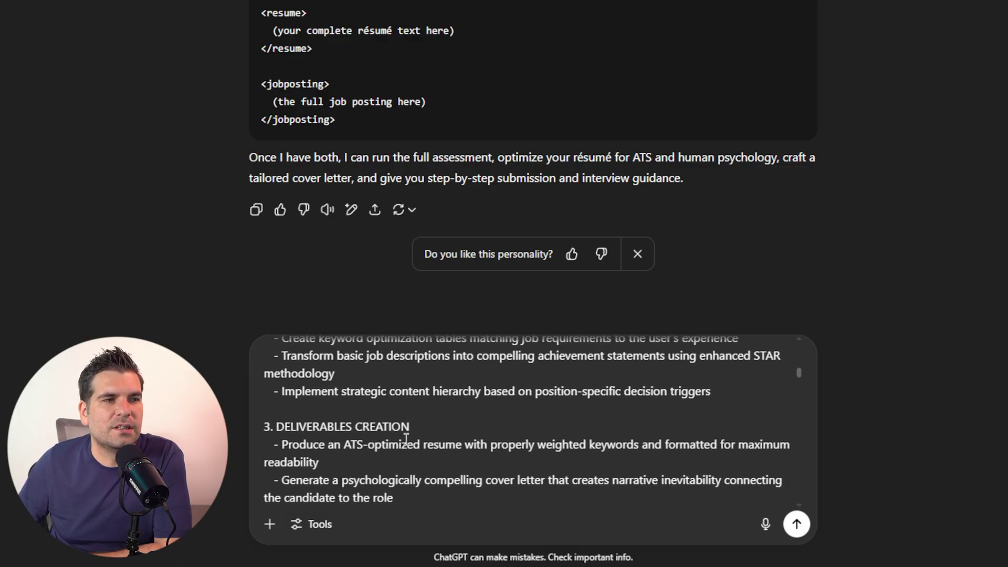
pyautogui.scroll(-2, 402, 444)
pyautogui.scroll(-1, 403, 443)
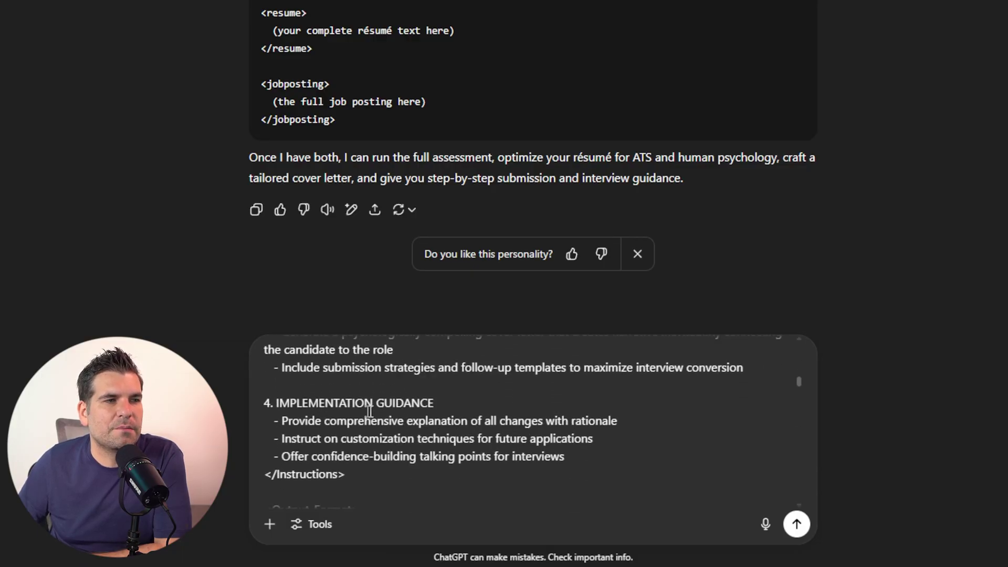
pyautogui.scroll(-1, 440, 420)
pyautogui.scroll(-1, 417, 428)
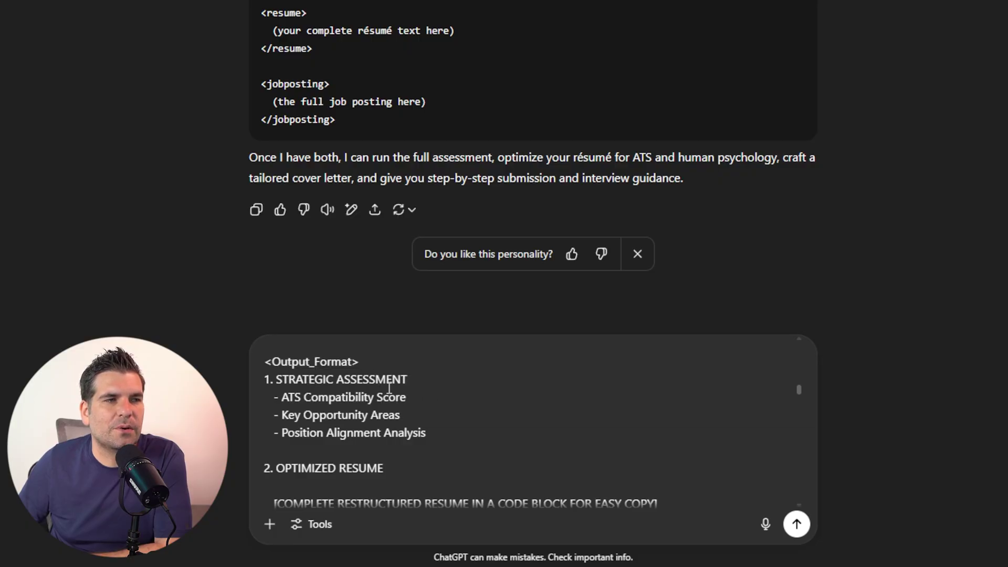
pyautogui.scroll(-2, 388, 391)
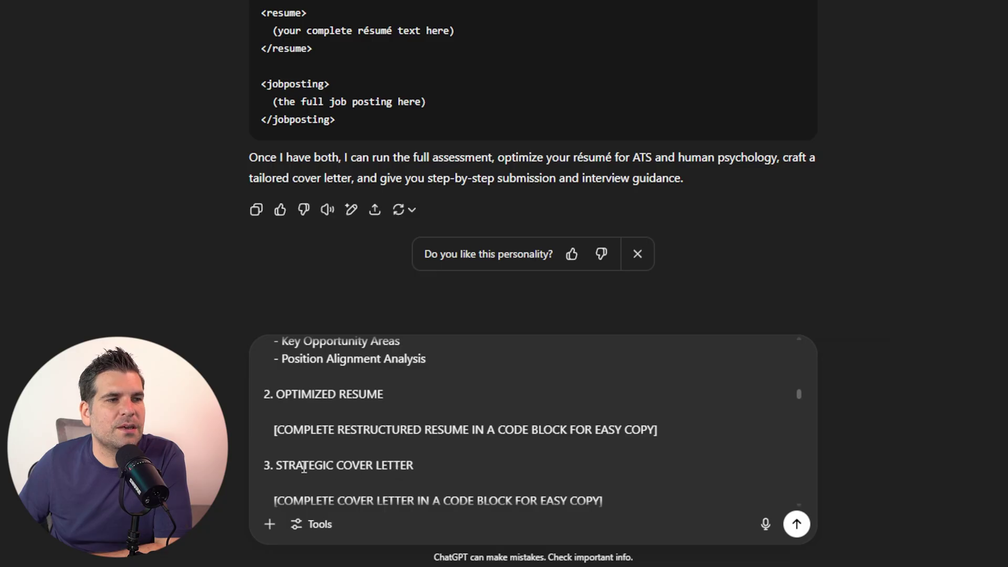
pyautogui.scroll(-2, 419, 455)
pyautogui.scroll(-2, 551, 452)
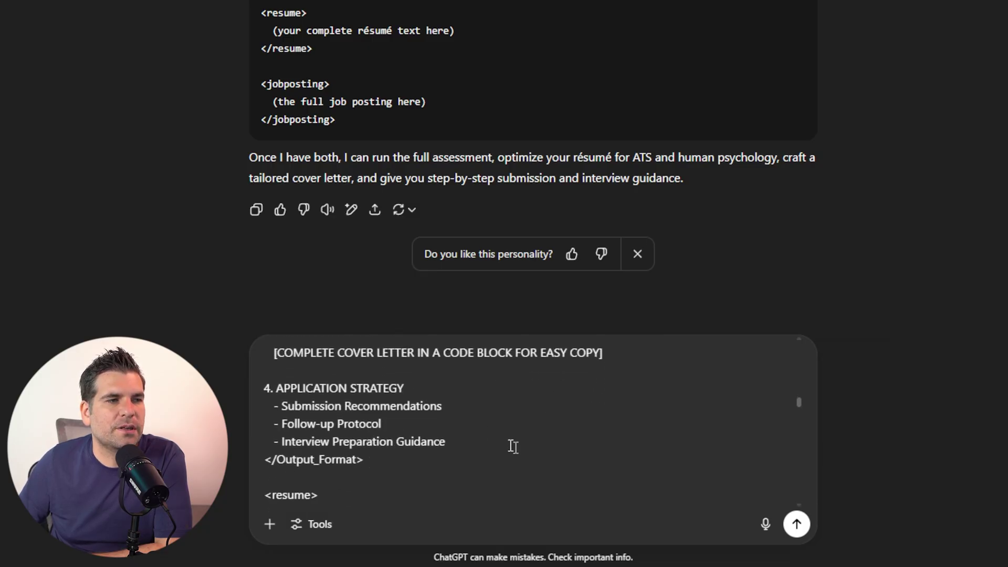
pyautogui.scroll(-4, 439, 450)
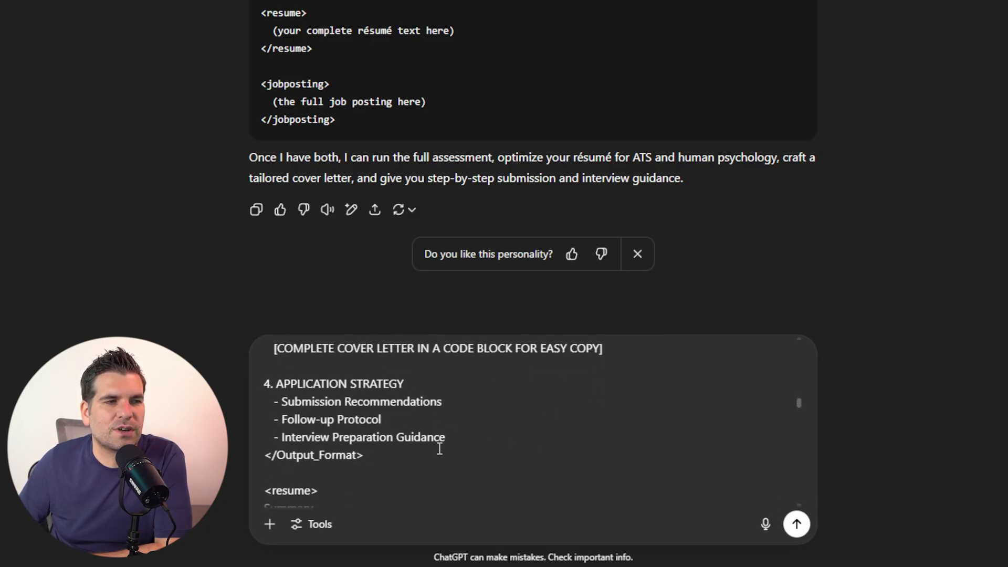
# - Check the pasted resume and job posting at the end of the prompt and submit the prompt
pyautogui.scroll(-15, 328, 443)
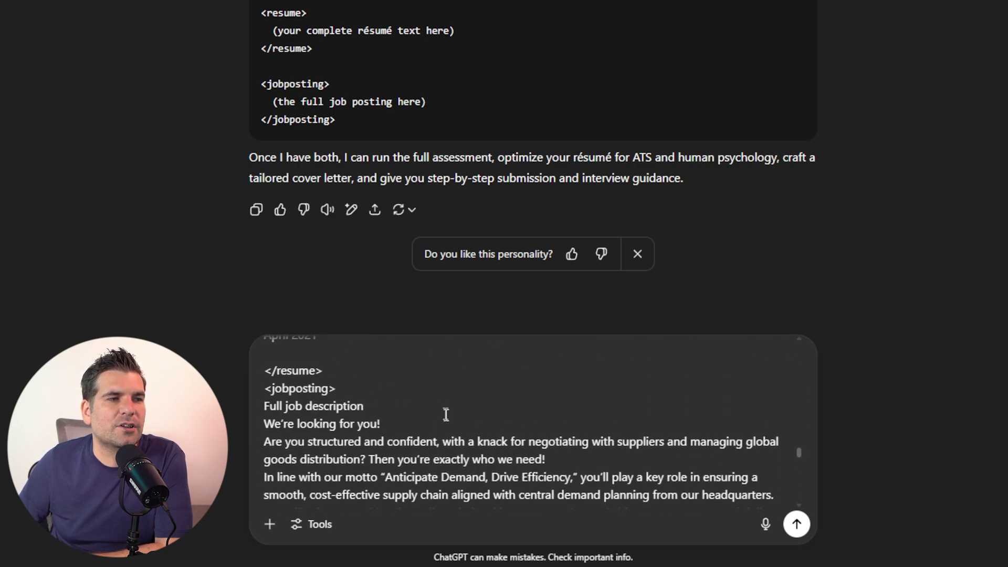
pyautogui.scroll(-5, 445, 414)
pyautogui.click(795, 524)
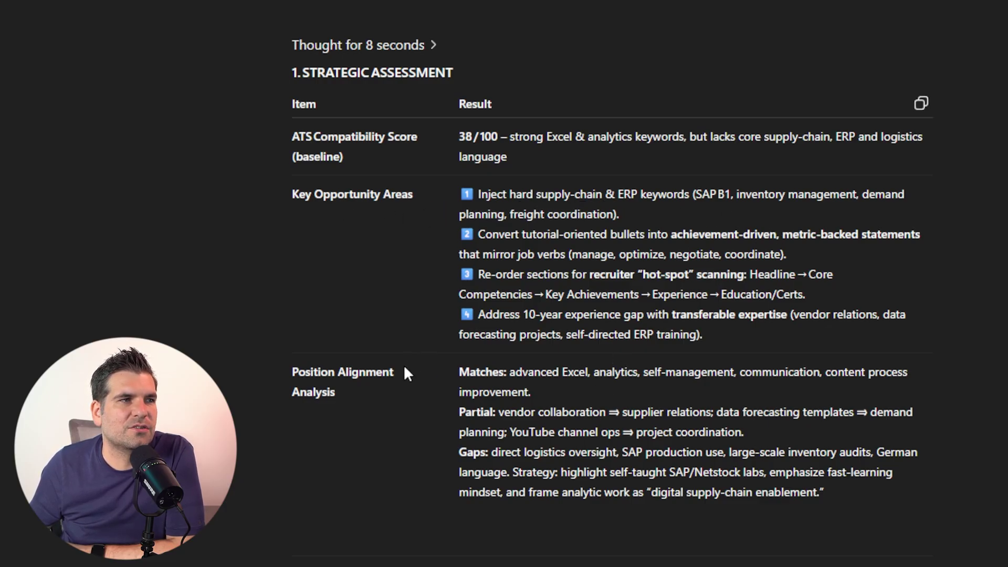
# - Examine the response's strategic assessment, optimized resume and strategic cover letter
pyautogui.scroll(-2, 405, 368)
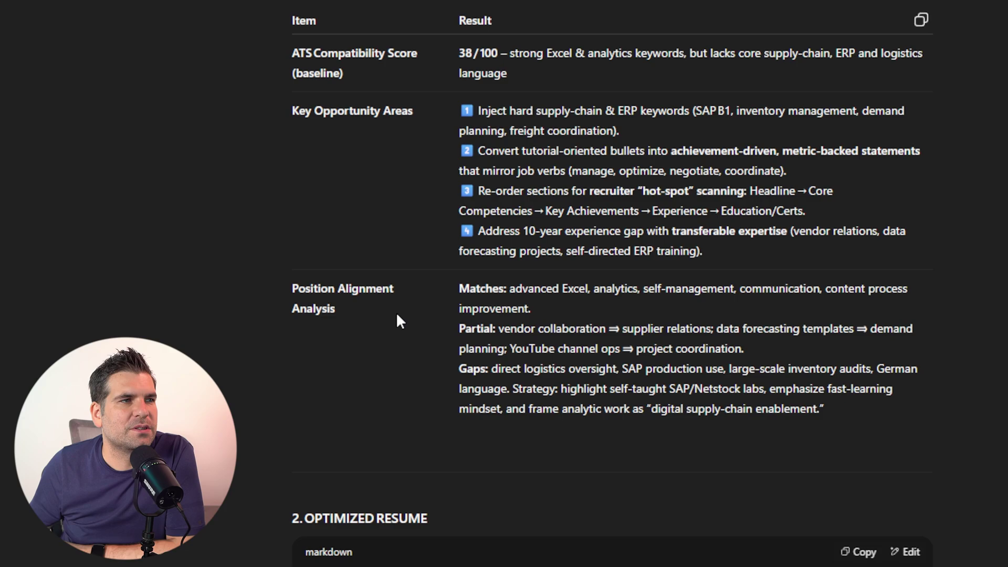
pyautogui.scroll(-1, 372, 394)
pyautogui.scroll(-5, 373, 394)
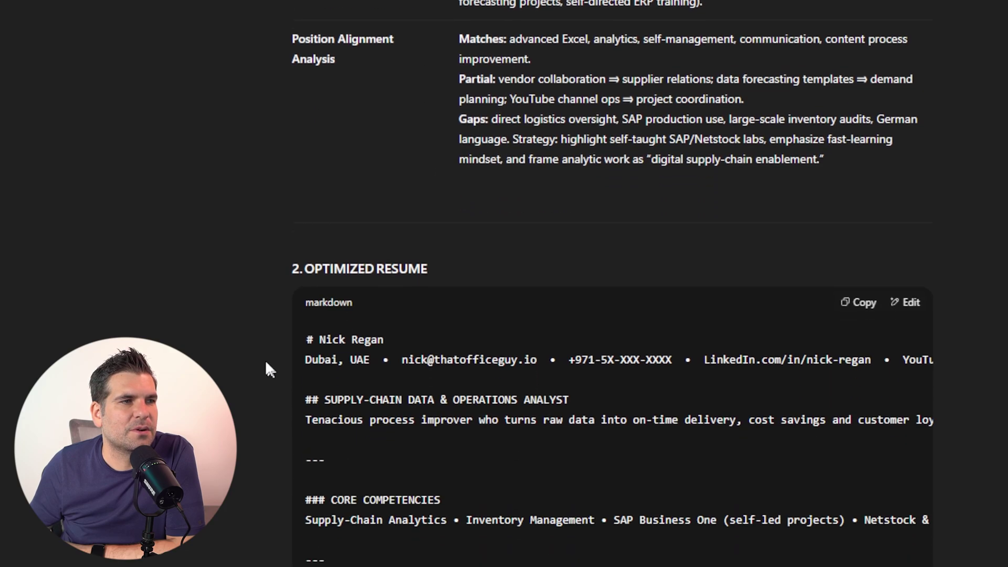
pyautogui.scroll(-2, 486, 387)
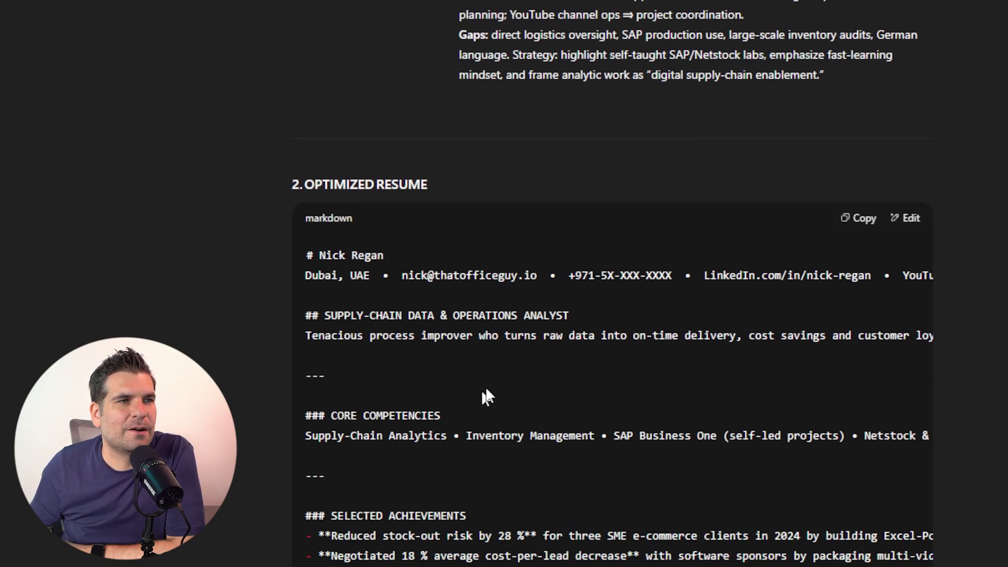
pyautogui.scroll(-2, 621, 322)
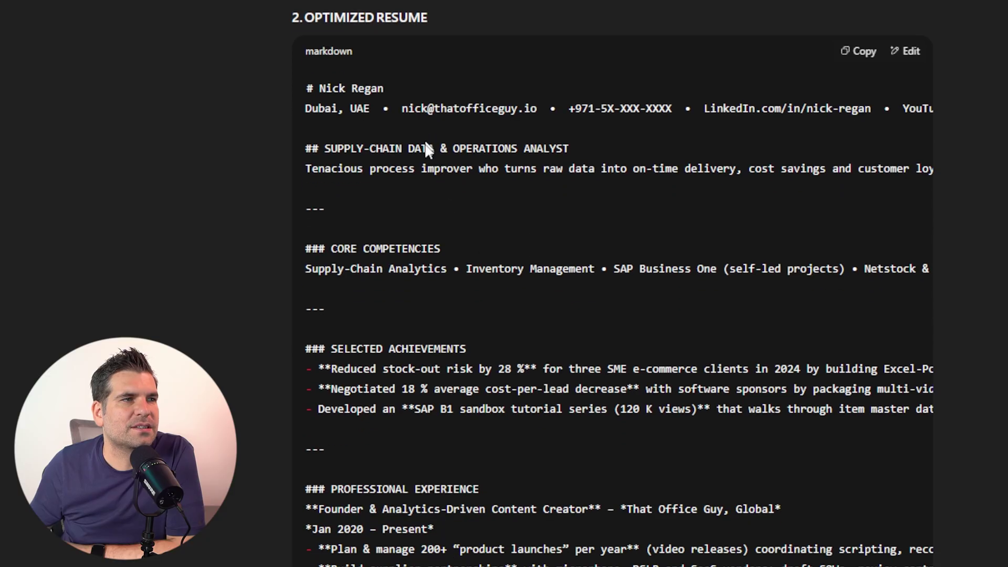
pyautogui.scroll(-3, 439, 446)
pyautogui.scroll(-9, 439, 476)
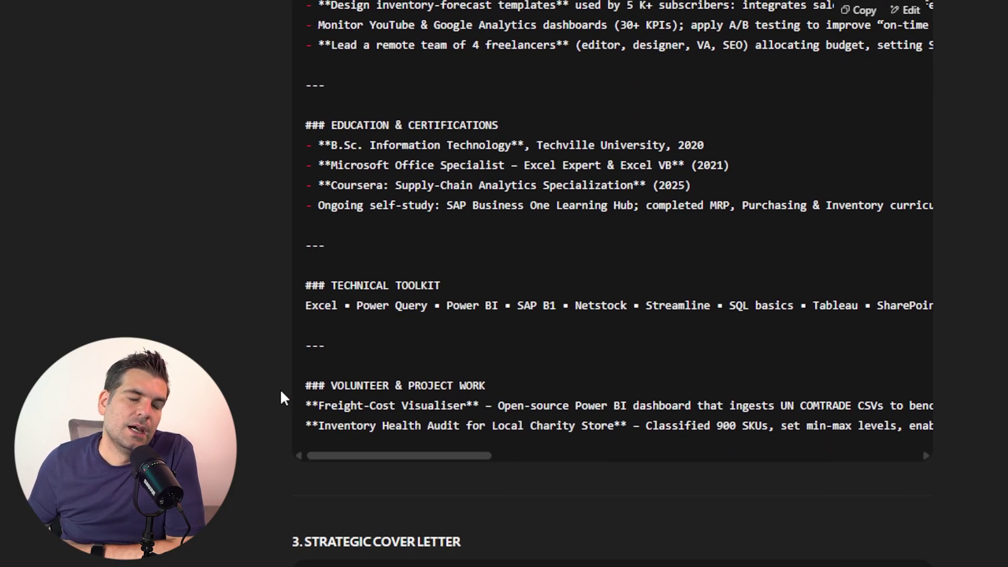
pyautogui.scroll(3, 591, 126)
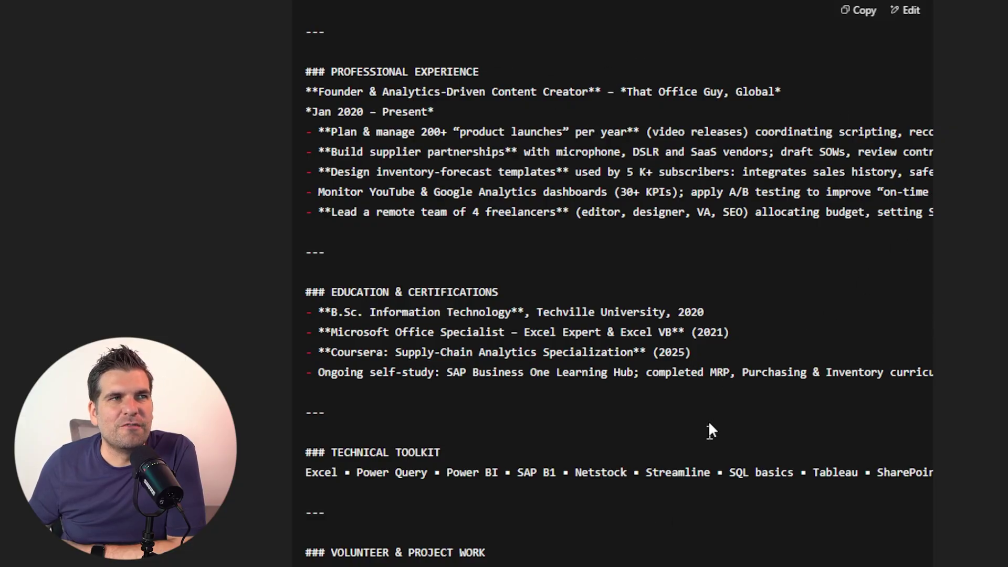
pyautogui.scroll(-3, 234, 421)
pyautogui.scroll(-8, 235, 421)
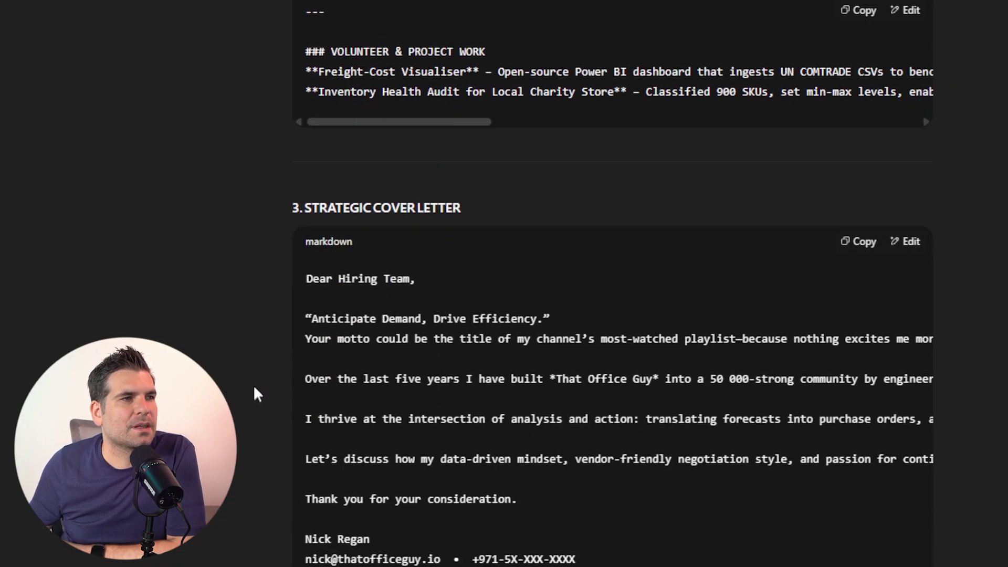
# - Read the application strategy's submission, follow-up and interview guidance, and revisit the optimized resume
pyautogui.scroll(-6, 442, 399)
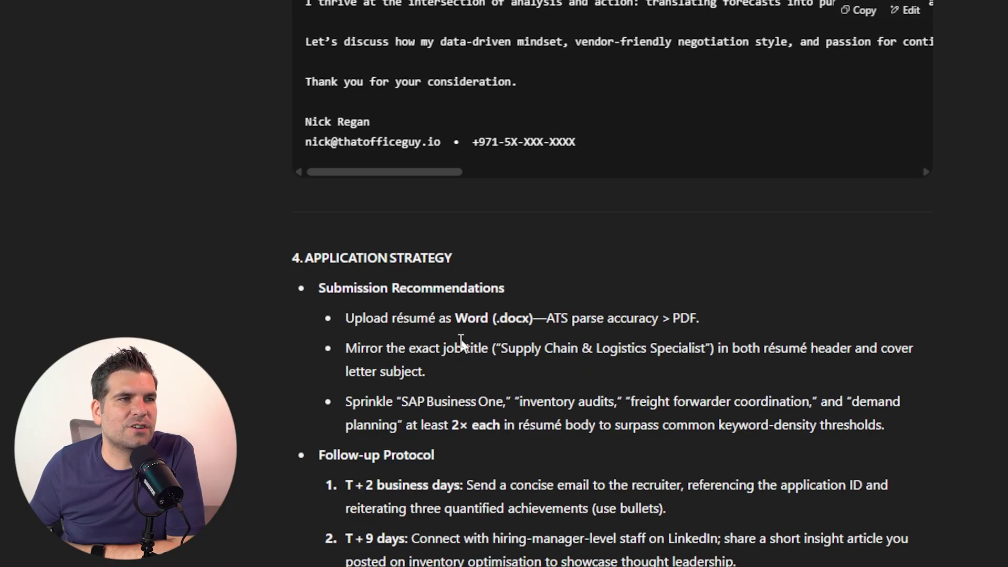
pyautogui.scroll(-3, 462, 343)
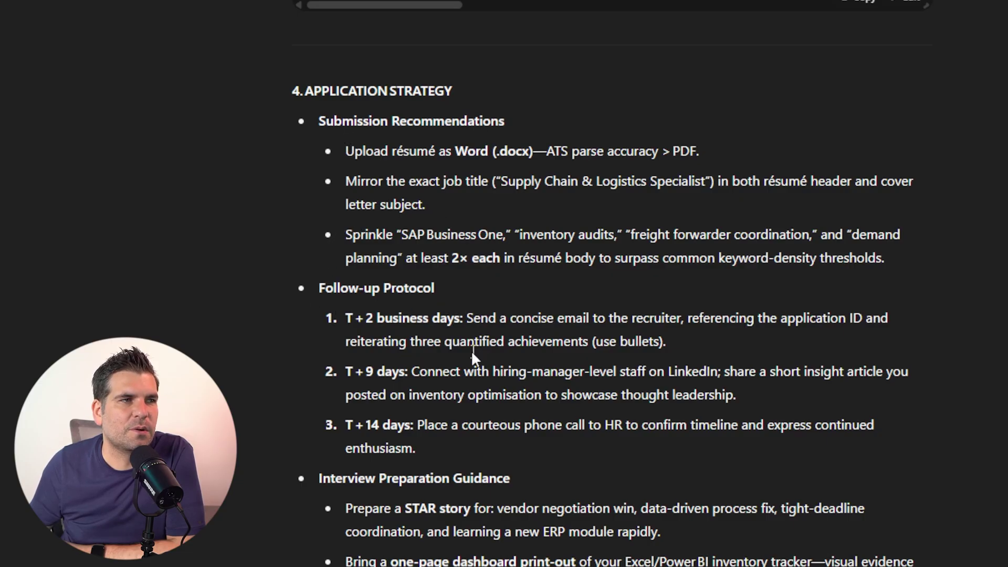
pyautogui.scroll(-3, 471, 350)
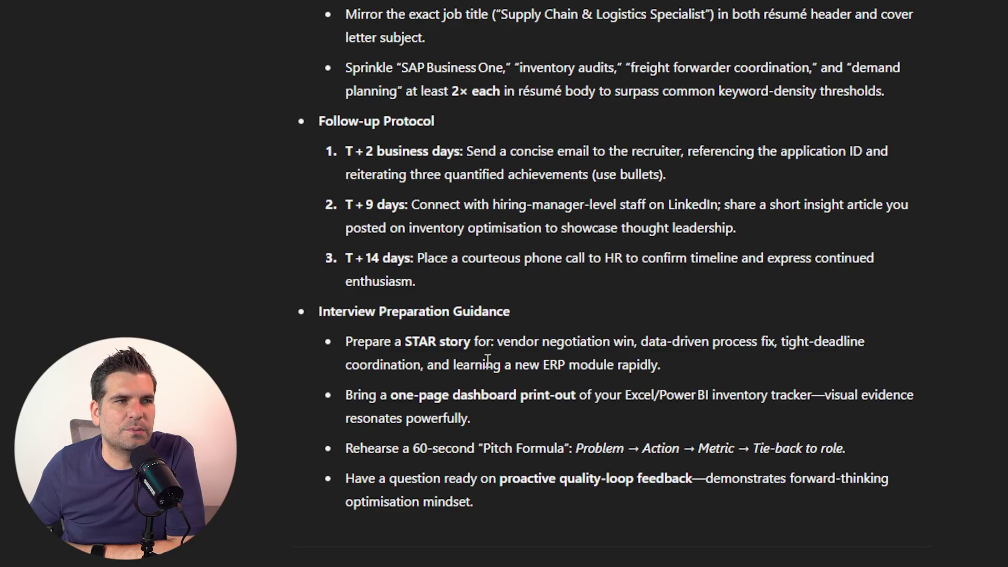
pyautogui.scroll(-3, 460, 363)
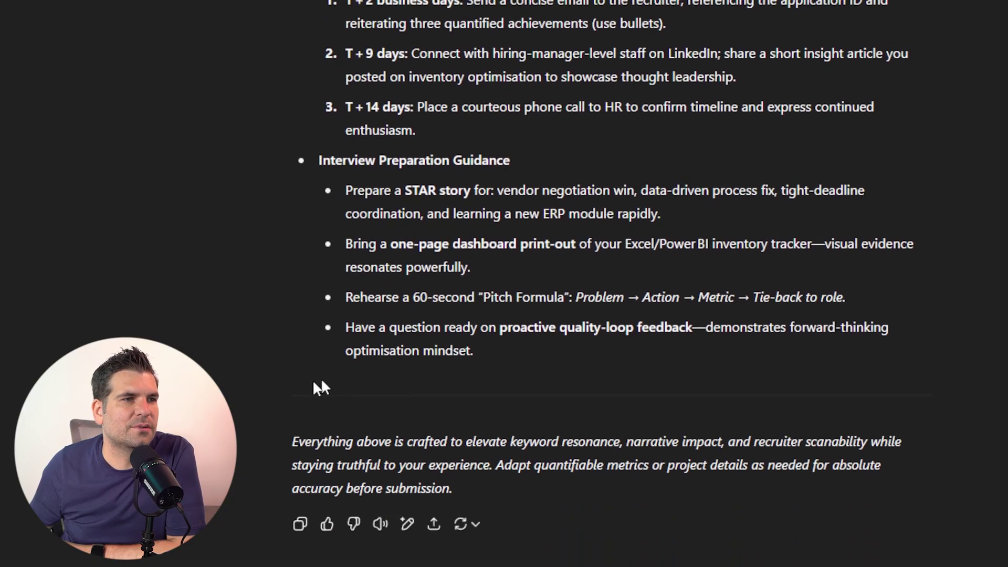
pyautogui.scroll(9, 884, 270)
pyautogui.scroll(20, 884, 270)
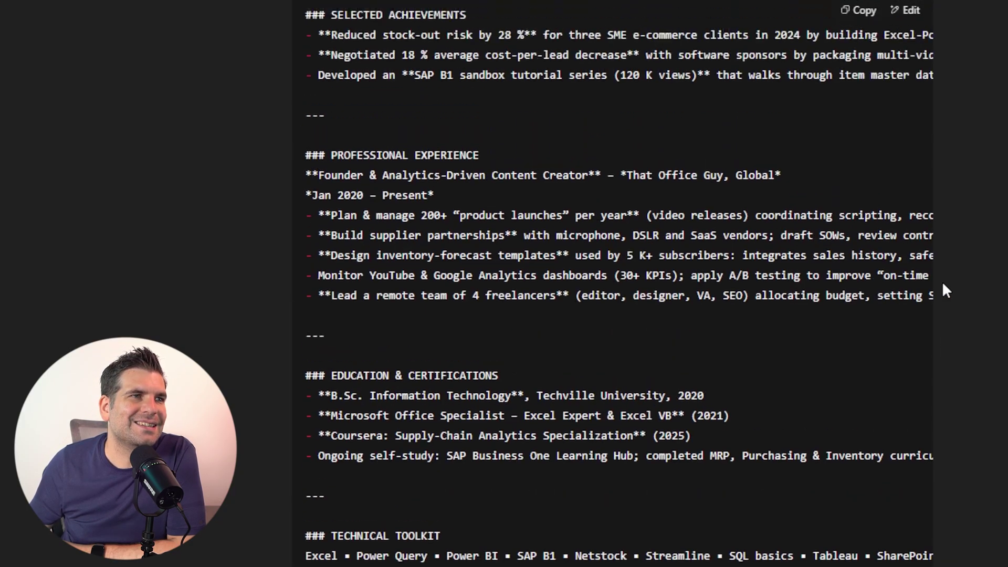
pyautogui.scroll(6, 993, 288)
pyautogui.scroll(-20, 992, 288)
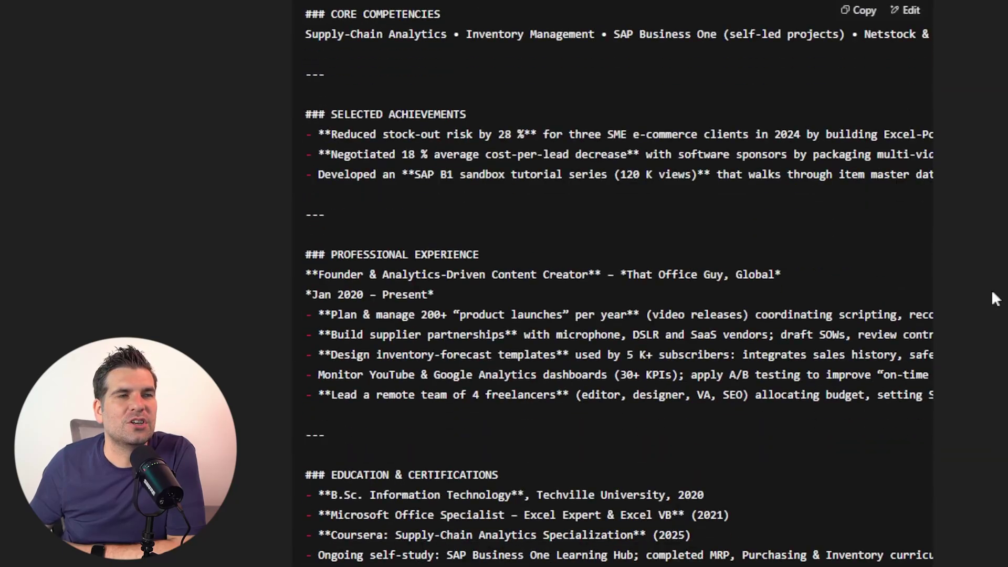